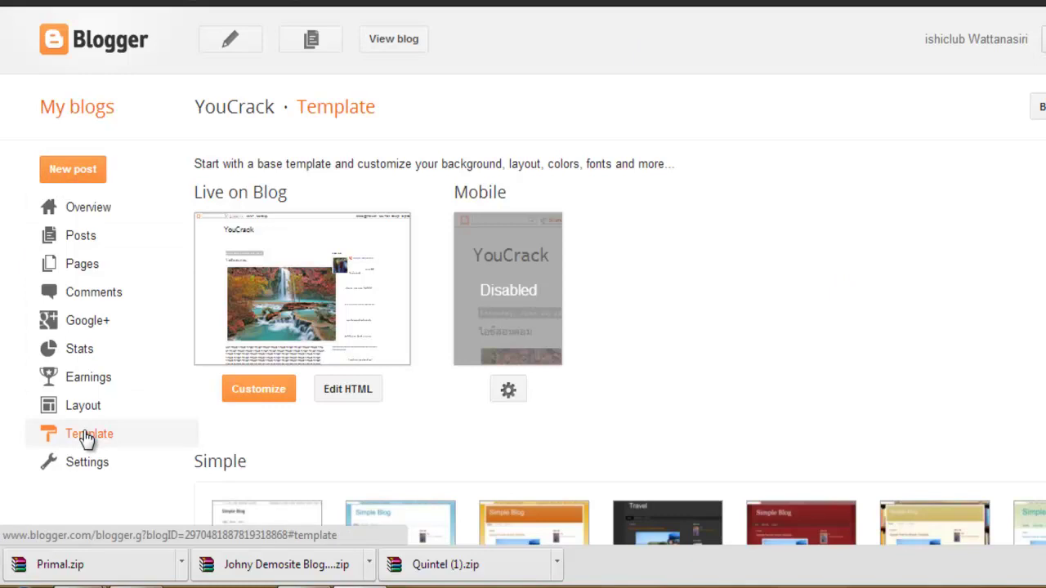
Look through the built-in template gallery on the YouCrack blog's Template page, from Simple to Travel.
{"action": "scroll", "coordinate": [596, 423], "scroll_direction": "down", "scroll_amount": 4}
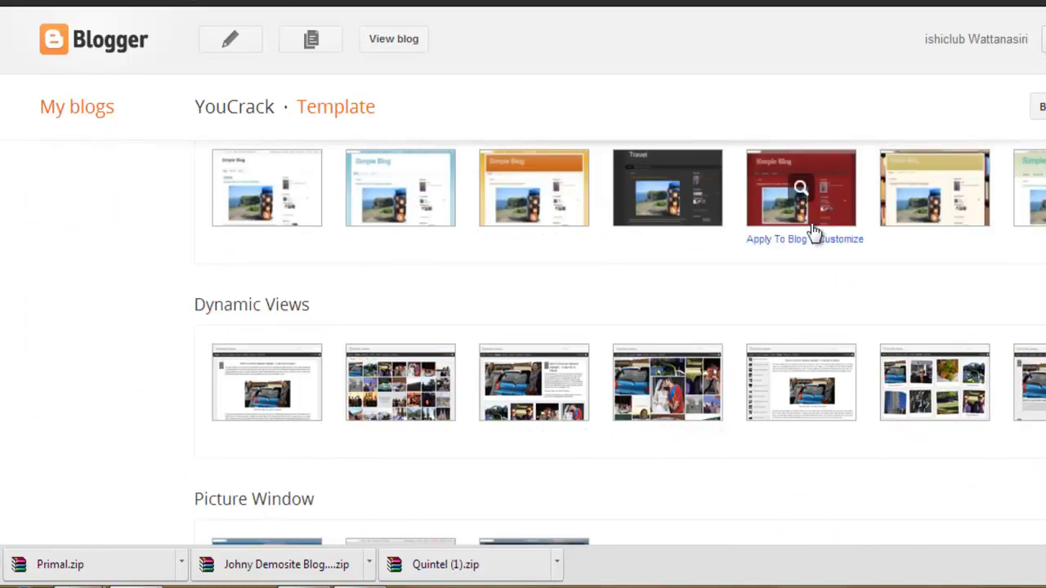
{"action": "scroll", "coordinate": [834, 315], "scroll_direction": "up", "scroll_amount": 1}
{"action": "scroll", "coordinate": [833, 315], "scroll_direction": "up", "scroll_amount": 1}
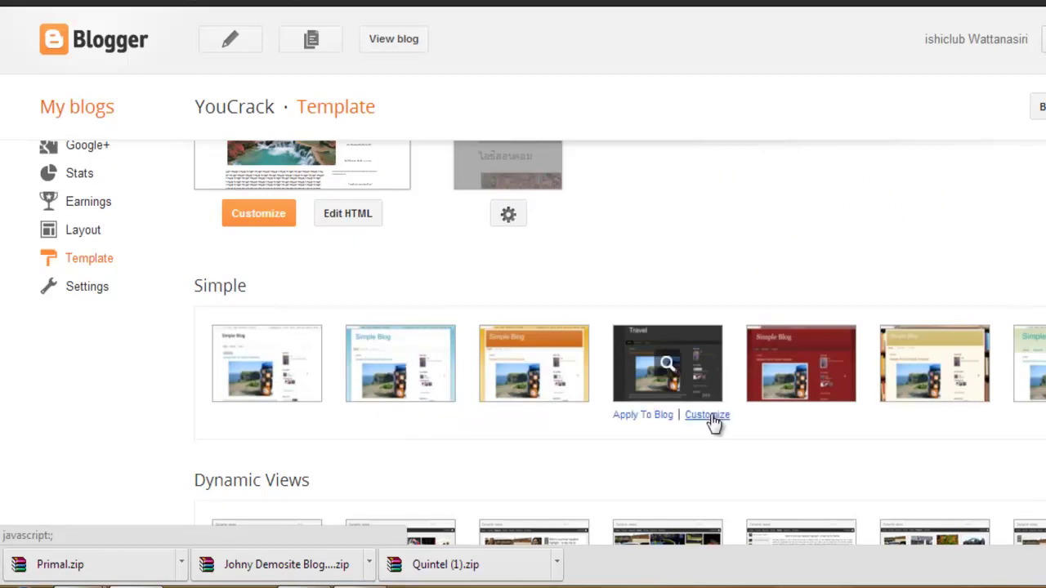
{"action": "scroll", "coordinate": [424, 456], "scroll_direction": "down", "scroll_amount": 4}
{"action": "scroll", "coordinate": [409, 409], "scroll_direction": "down", "scroll_amount": 2}
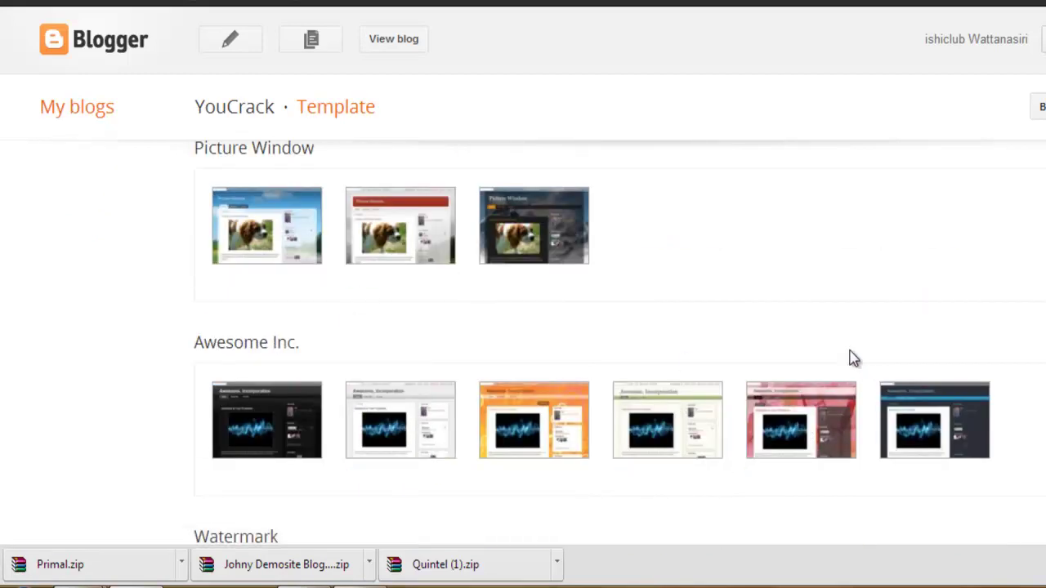
{"action": "scroll", "coordinate": [552, 368], "scroll_direction": "down", "scroll_amount": 2}
{"action": "scroll", "coordinate": [554, 384], "scroll_direction": "down", "scroll_amount": 5}
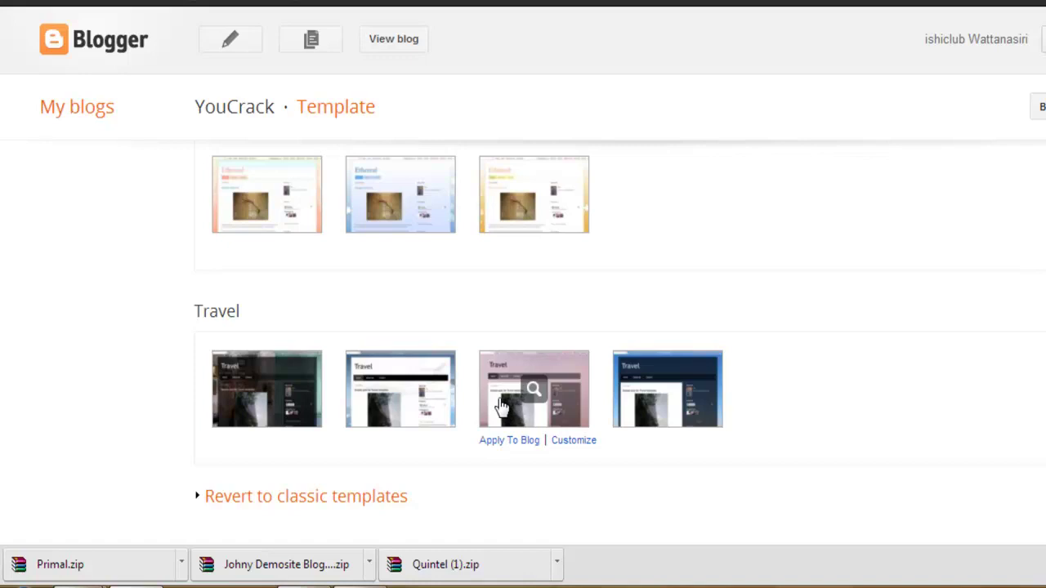
{"action": "scroll", "coordinate": [450, 349], "scroll_direction": "up", "scroll_amount": 10}
{"action": "scroll", "coordinate": [592, 352], "scroll_direction": "up", "scroll_amount": 2}
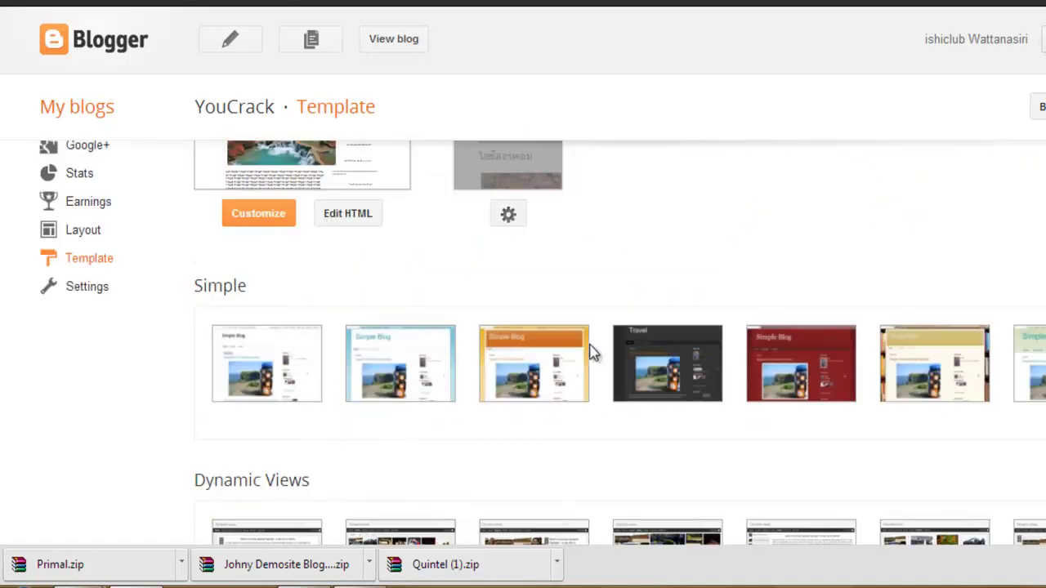
{"action": "scroll", "coordinate": [592, 353], "scroll_direction": "up", "scroll_amount": 2}
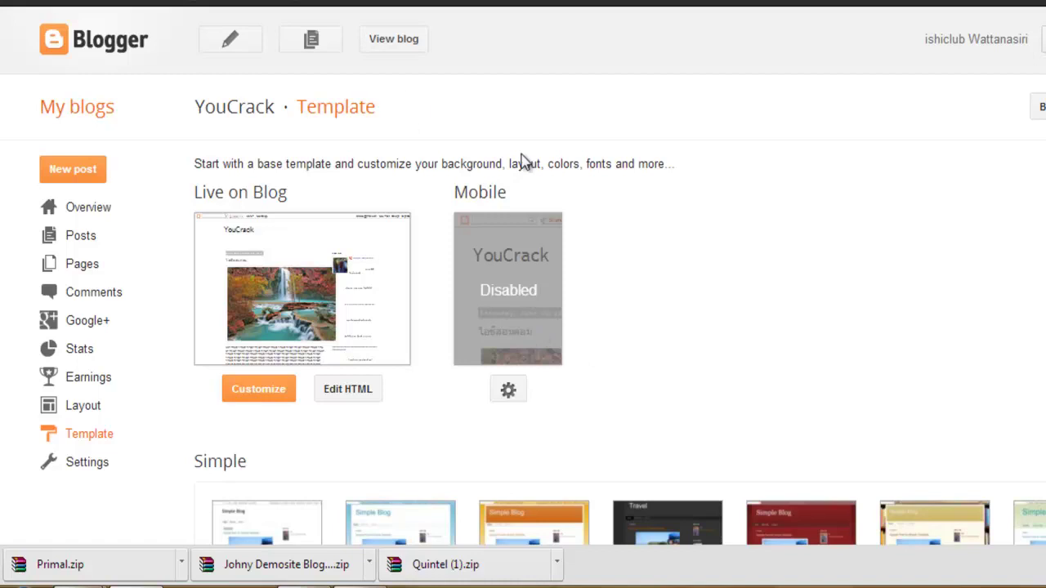
Open the Google home page in a new browser tab.
{"action": "key", "text": "ctrl+t"}
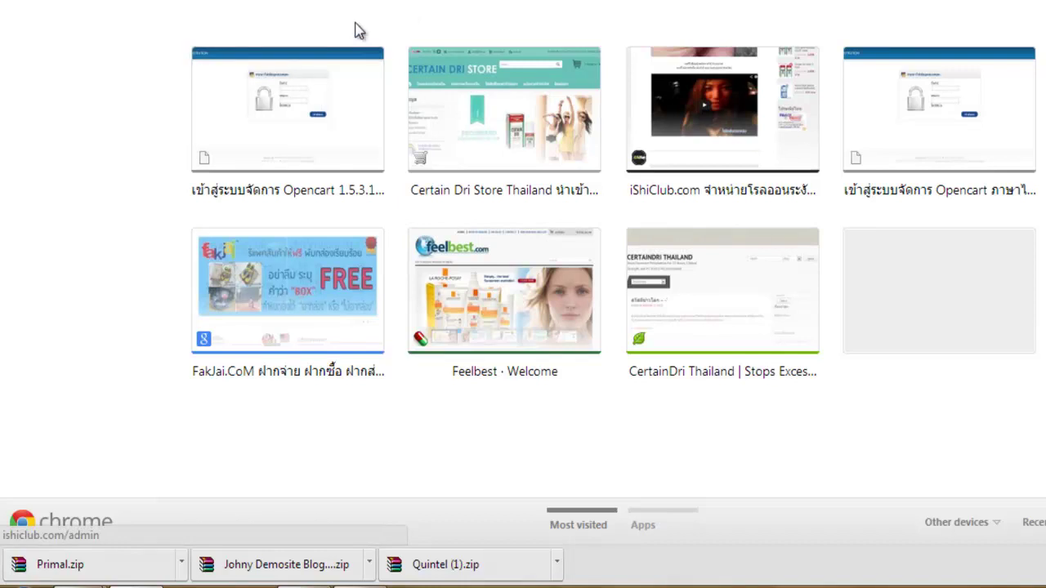
{"action": "key", "text": "alt+Home"}
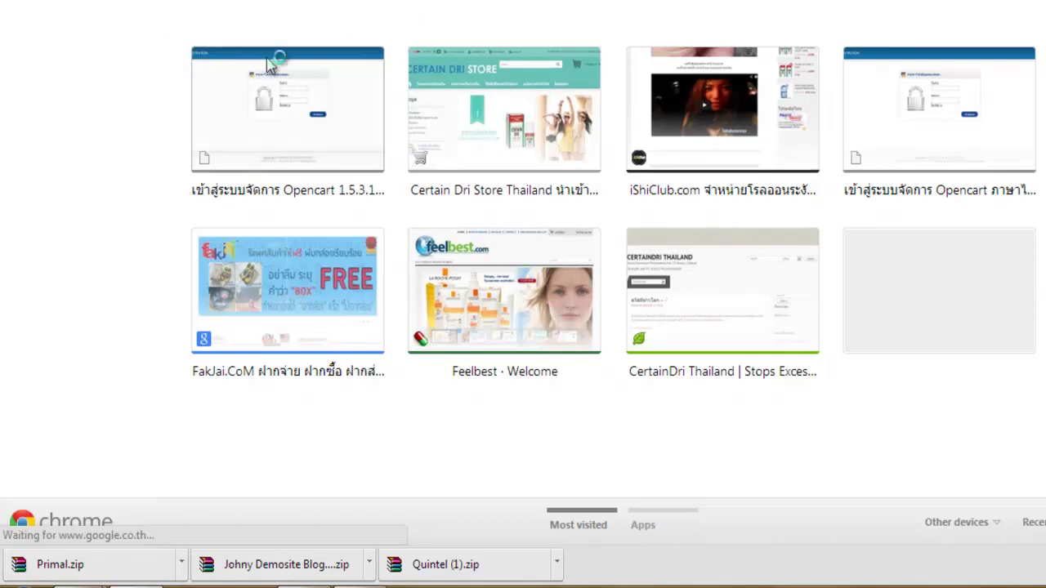
{"action": "type", "text": "ดฟ่า่า"}
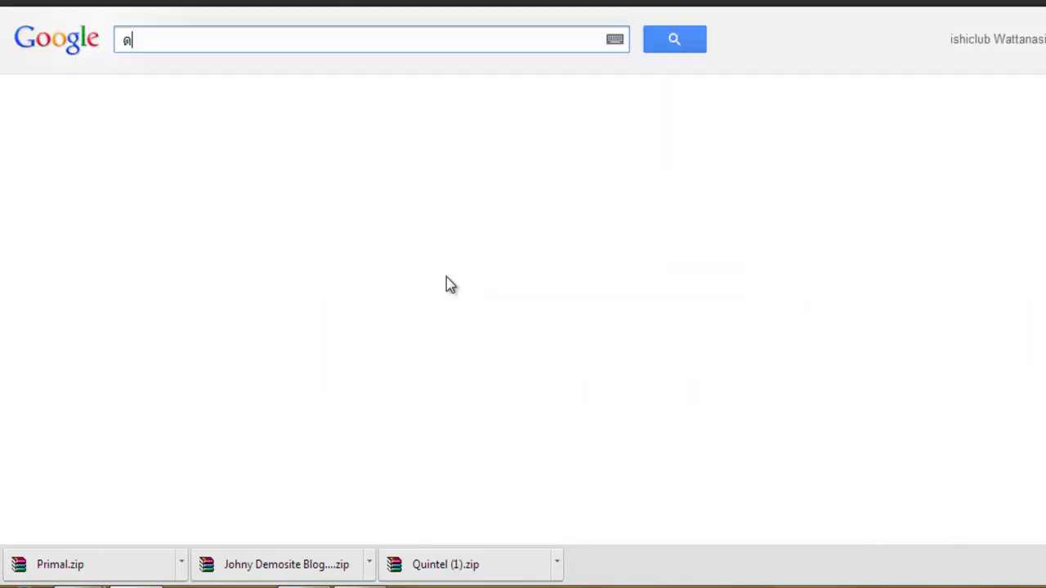
{"action": "key", "text": "BackSpace"}
{"action": "key", "text": "BackSpace"}
{"action": "key", "text": "BackSpace"}
{"action": "key", "text": "BackSpace"}
{"action": "key", "text": "BackSpace"}
{"action": "key", "text": "BackSpace"}
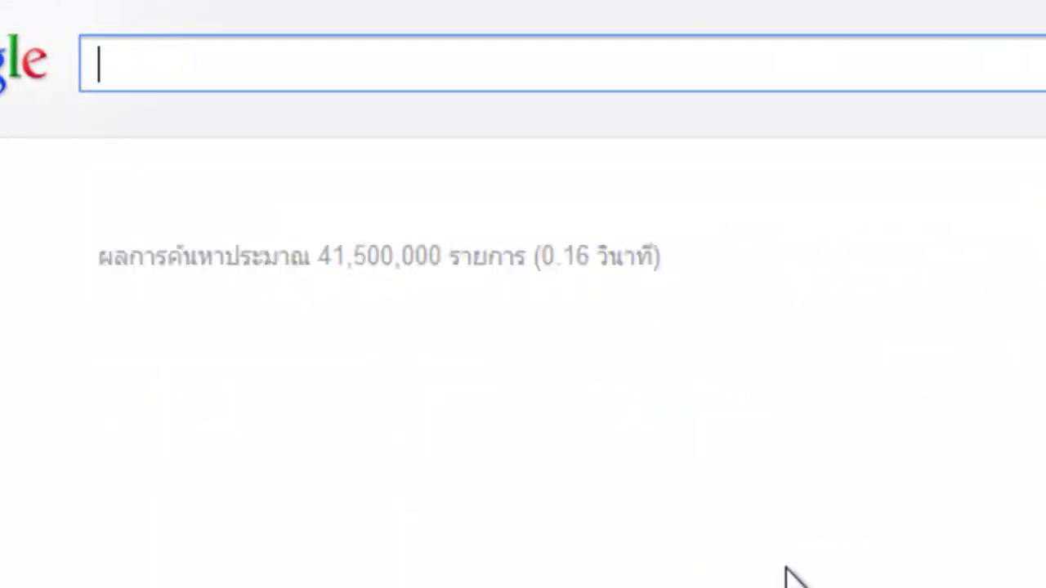
Search Google for "free blogger template 2013".
{"action": "type", "text": "free"}
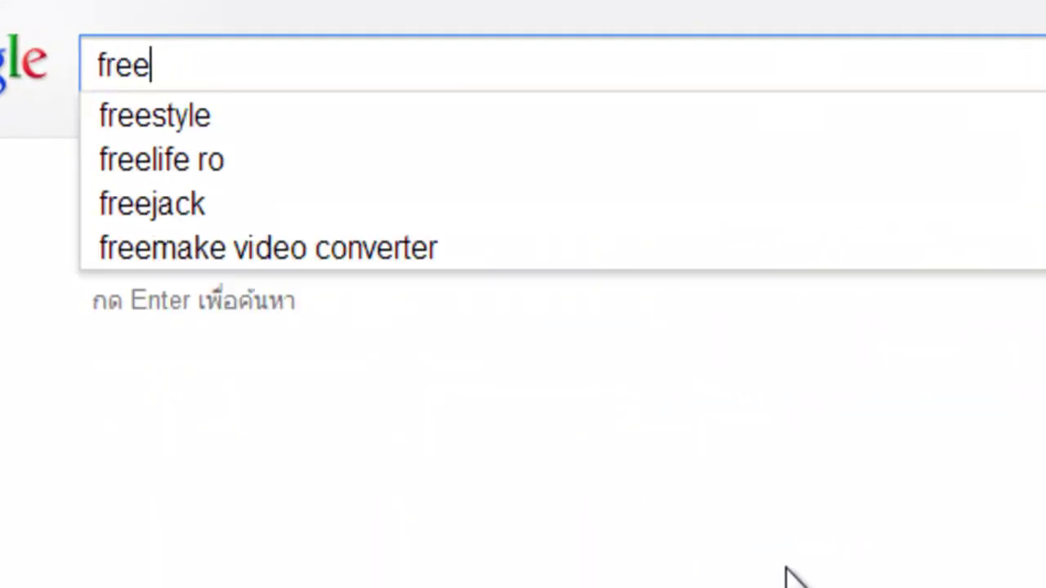
{"action": "type", "text": " blogger"}
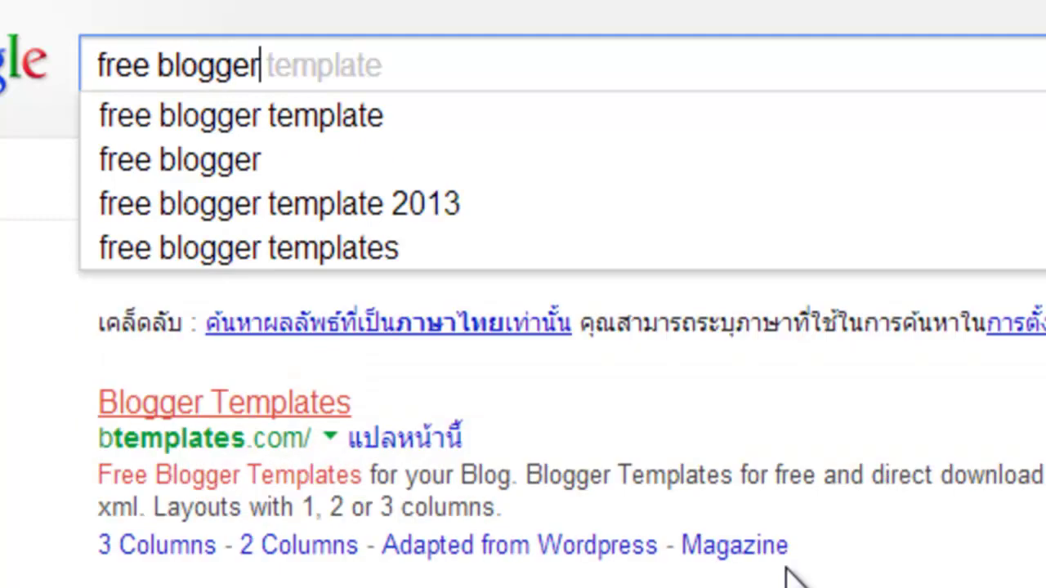
{"action": "left_click", "coordinate": [431, 218]}
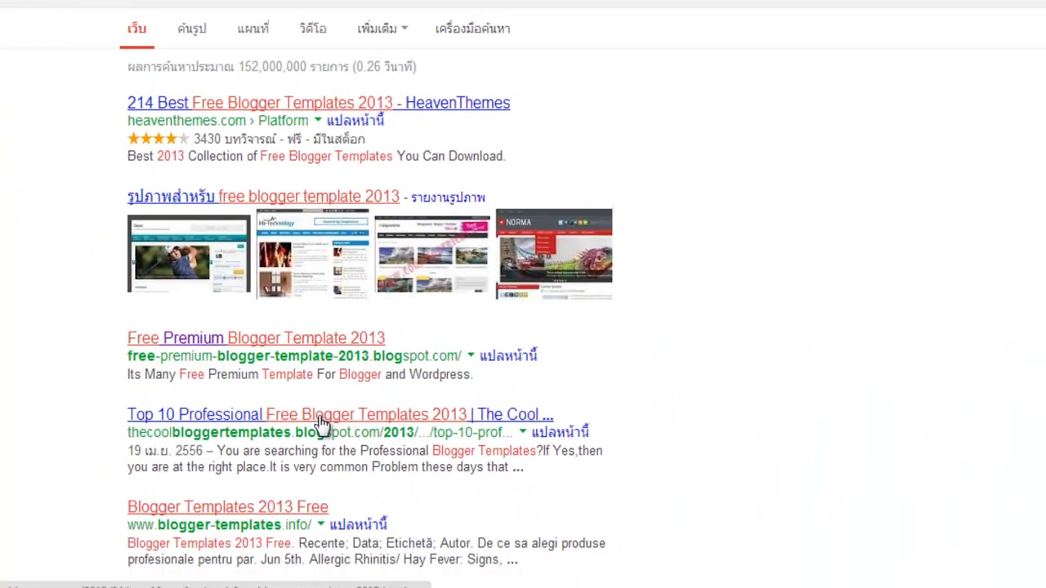
Look through the search results and open the "Free Premium Blogger Template 2013" site.
{"action": "scroll", "coordinate": [242, 333], "scroll_direction": "down", "scroll_amount": 3}
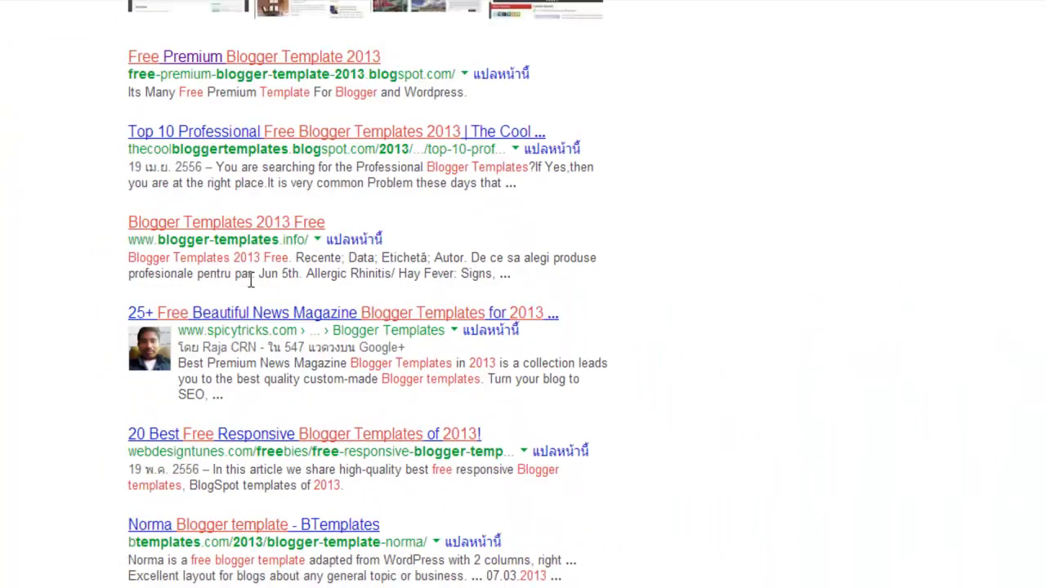
{"action": "scroll", "coordinate": [200, 425], "scroll_direction": "down", "scroll_amount": 2}
{"action": "scroll", "coordinate": [196, 464], "scroll_direction": "up", "scroll_amount": 3}
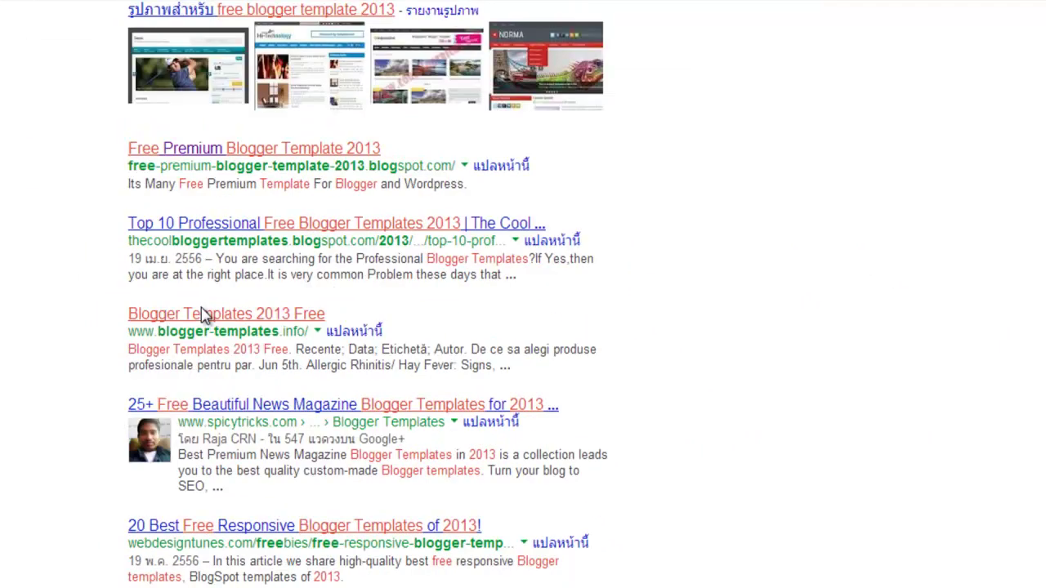
{"action": "left_click", "coordinate": [215, 149]}
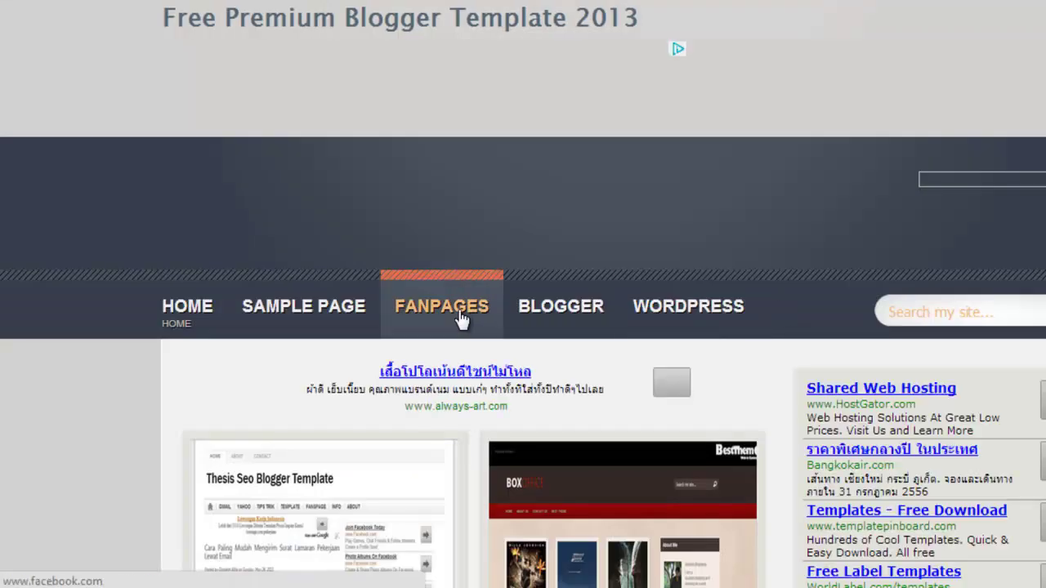
Browse the site's template listing and examine the Primal Blogger Template page with its preview and download options.
{"action": "scroll", "coordinate": [594, 381], "scroll_direction": "down", "scroll_amount": 6}
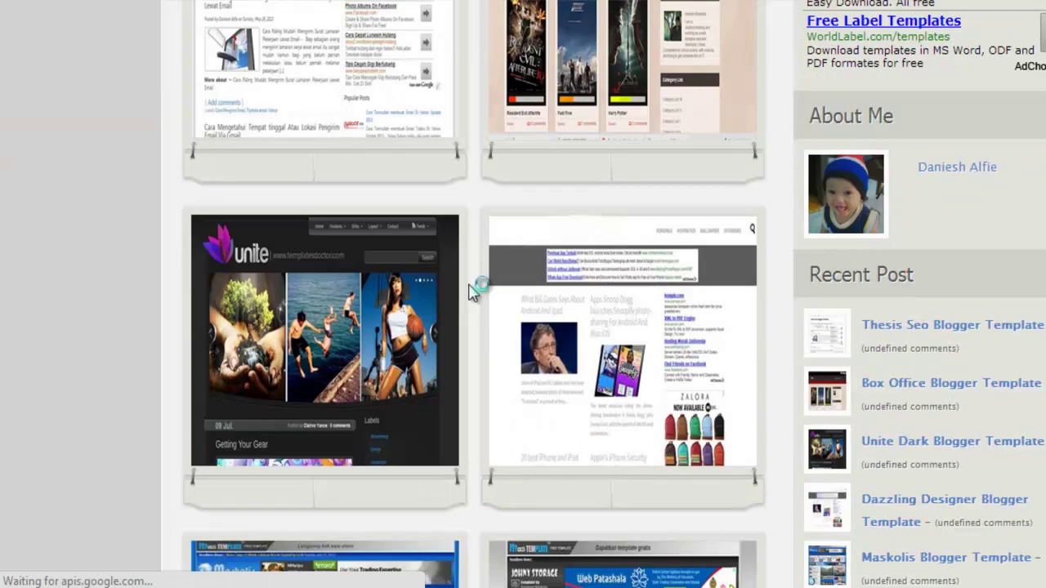
{"action": "scroll", "coordinate": [515, 310], "scroll_direction": "down", "scroll_amount": 10}
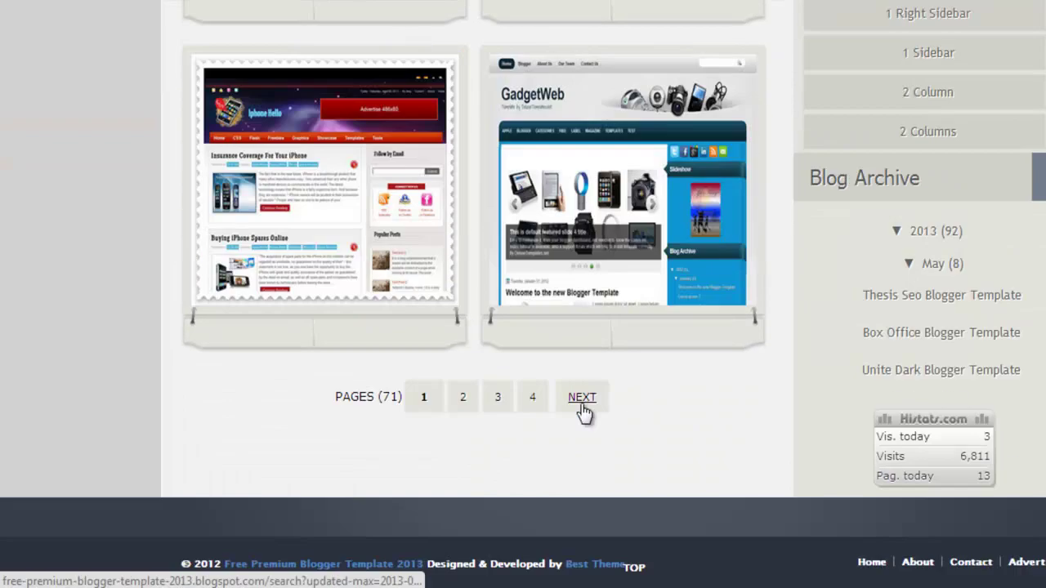
{"action": "scroll", "coordinate": [564, 411], "scroll_direction": "up", "scroll_amount": 20}
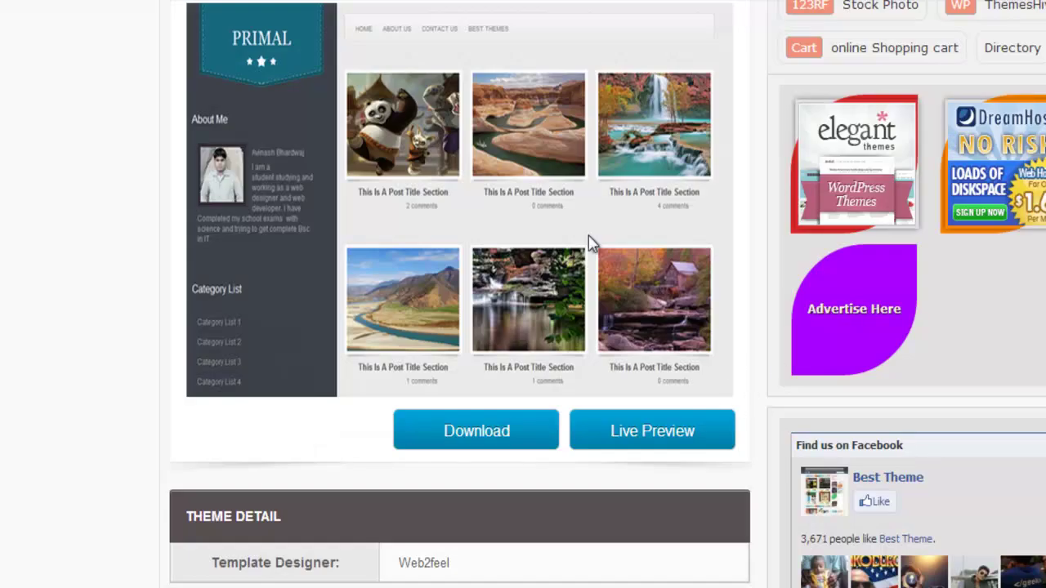
{"action": "scroll", "coordinate": [567, 226], "scroll_direction": "up", "scroll_amount": 5}
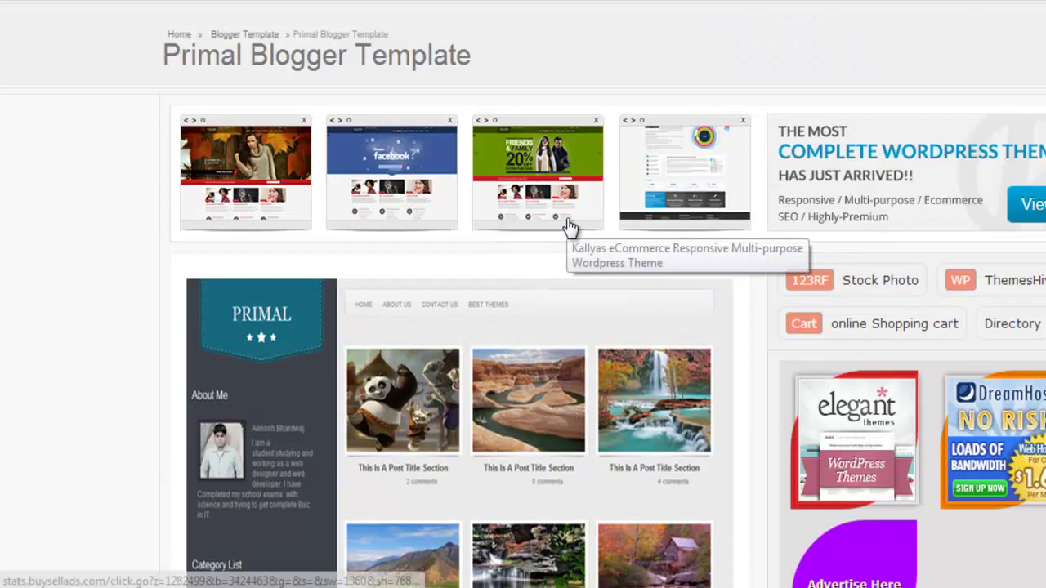
{"action": "scroll", "coordinate": [679, 335], "scroll_direction": "down", "scroll_amount": 2}
{"action": "scroll", "coordinate": [675, 335], "scroll_direction": "down", "scroll_amount": 2}
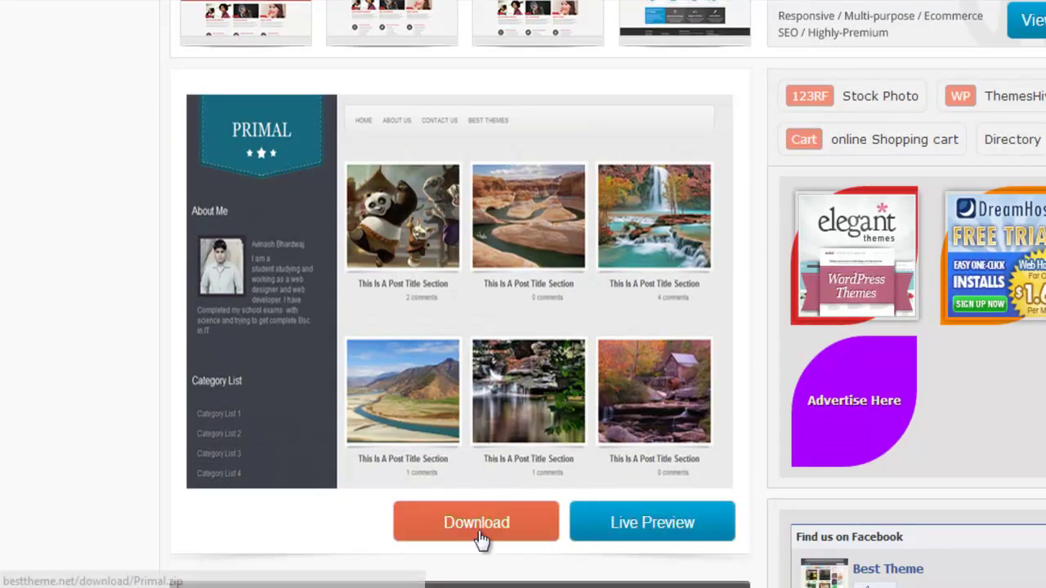
{"action": "scroll", "coordinate": [544, 362], "scroll_direction": "up", "scroll_amount": 4}
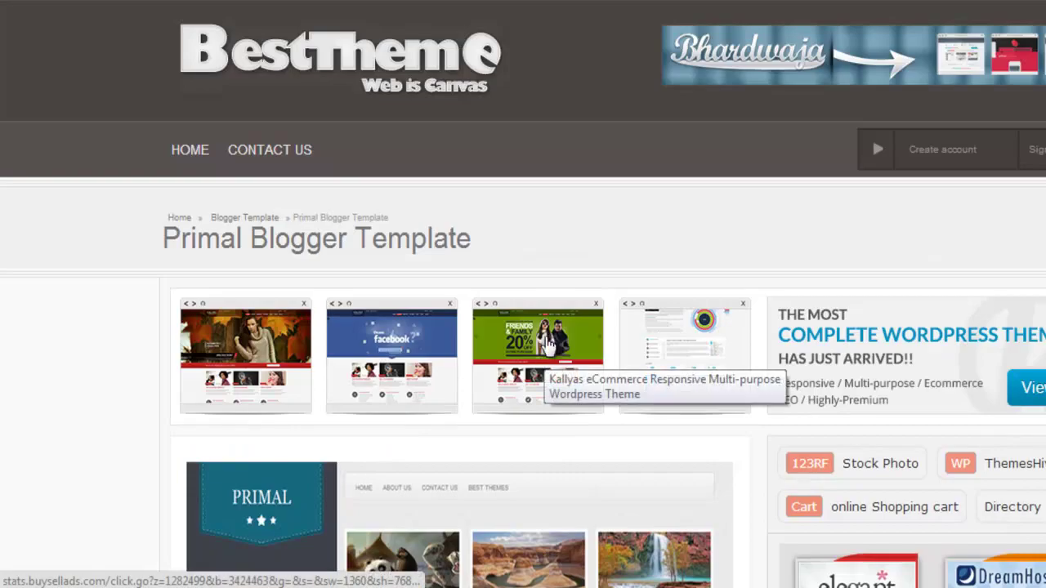
{"action": "scroll", "coordinate": [542, 367], "scroll_direction": "down", "scroll_amount": 5}
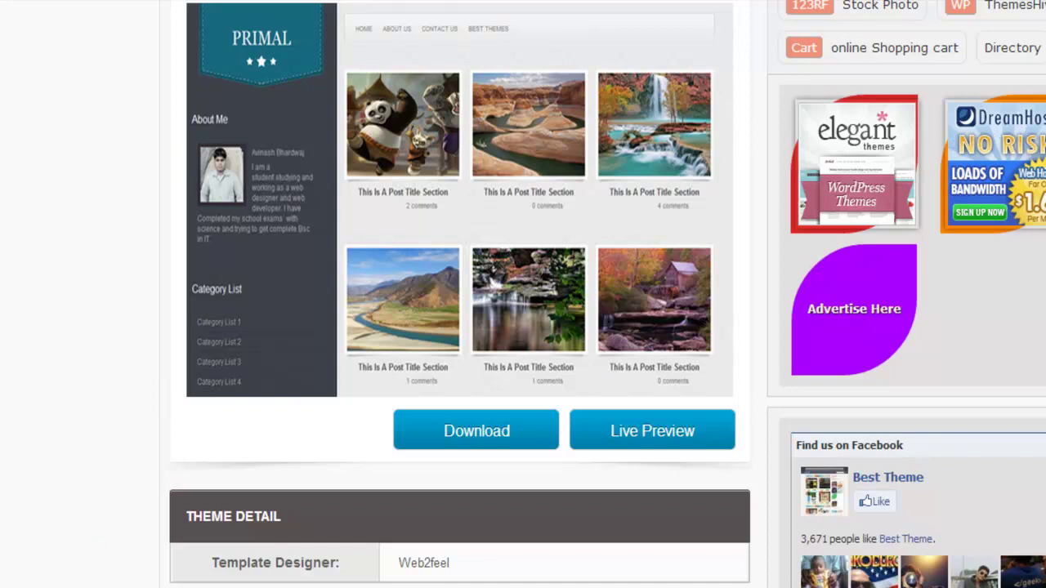
Switch to Windows Explorer, open the สอนสร้างบล็อก folder on Local Disk (D:), and extract Primal.zip to the Primal folder.
{"action": "mouse_move", "coordinate": [224, 587]}
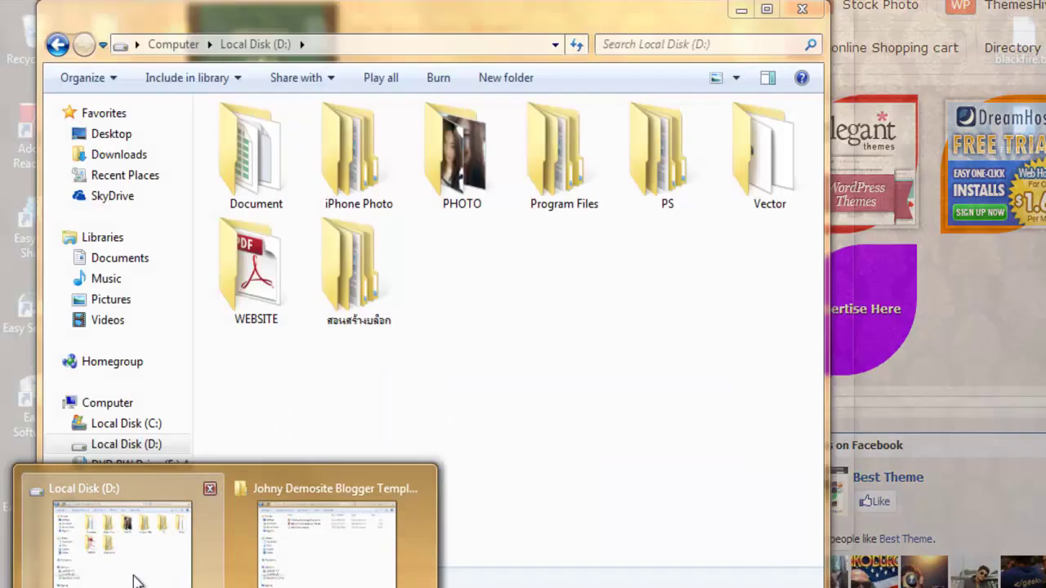
{"action": "left_click", "coordinate": [133, 568]}
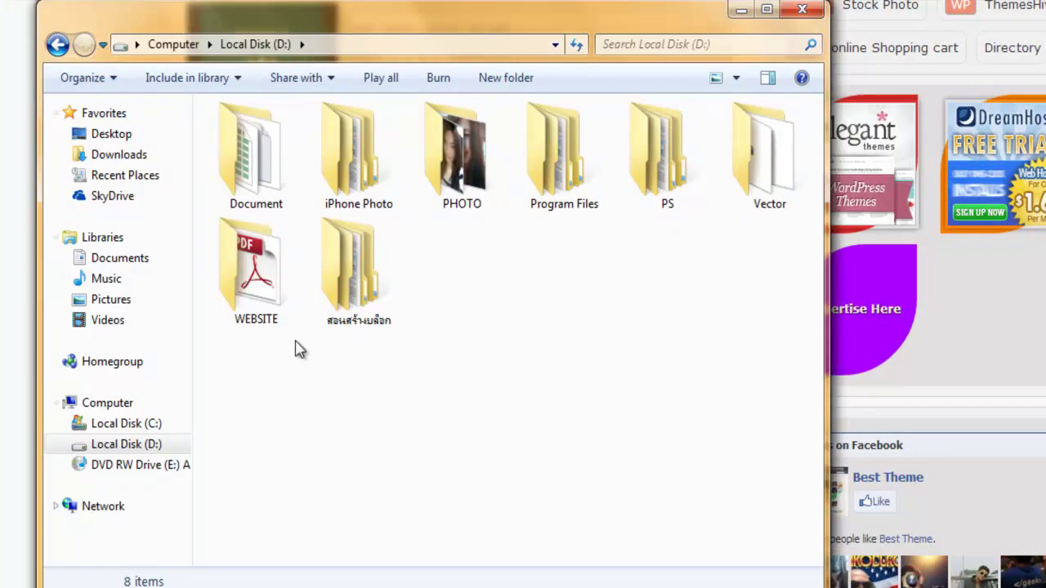
{"action": "double_click", "coordinate": [366, 304]}
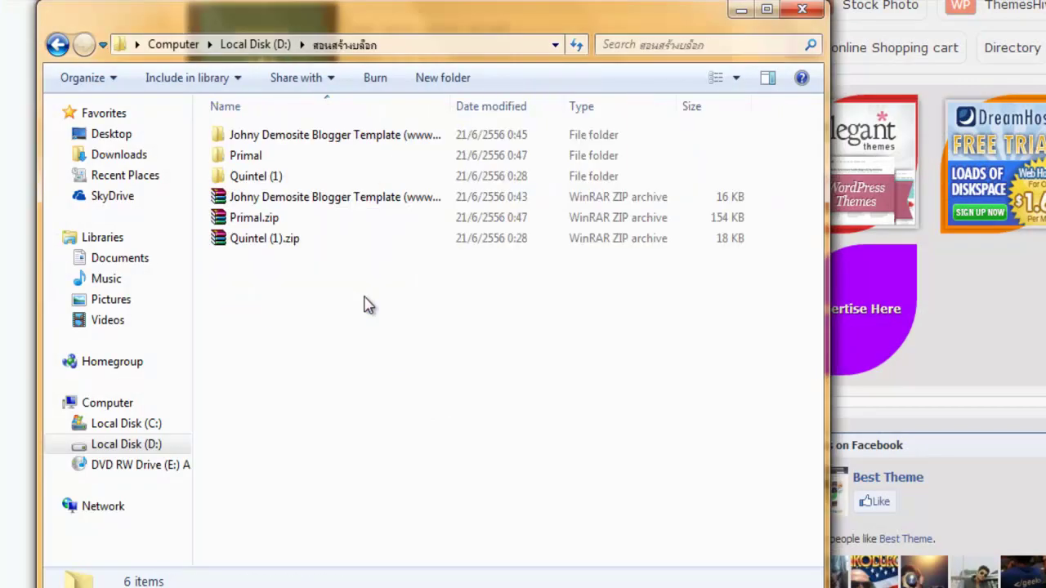
{"action": "right_click", "coordinate": [250, 219]}
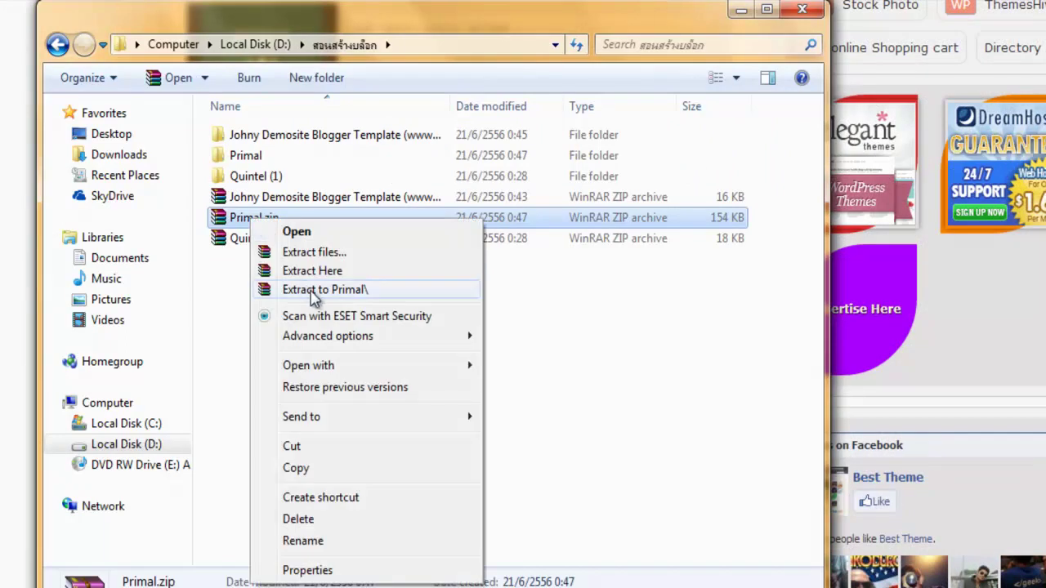
{"action": "left_click", "coordinate": [314, 296]}
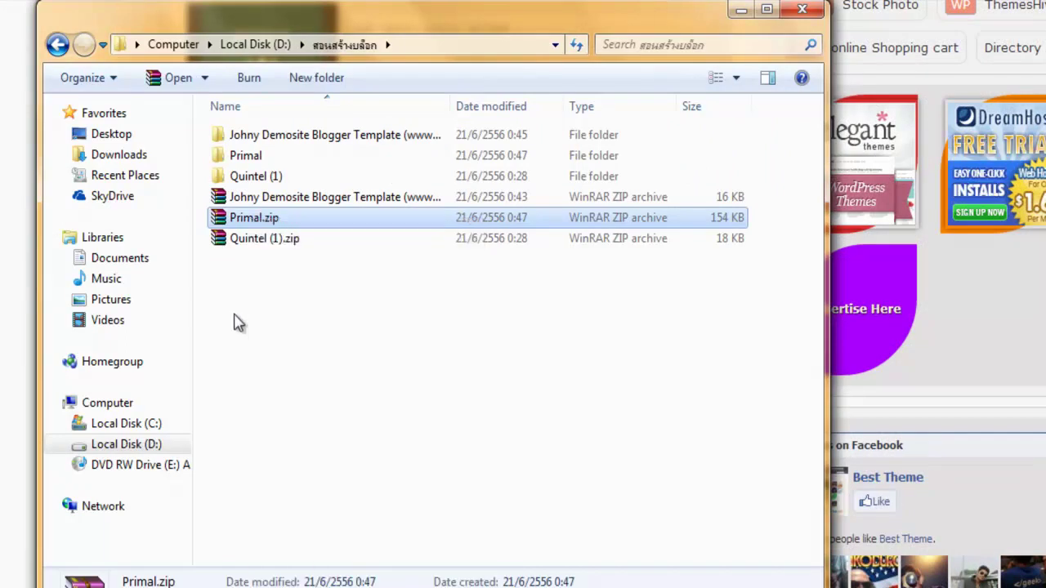
{"action": "left_click", "coordinate": [234, 319]}
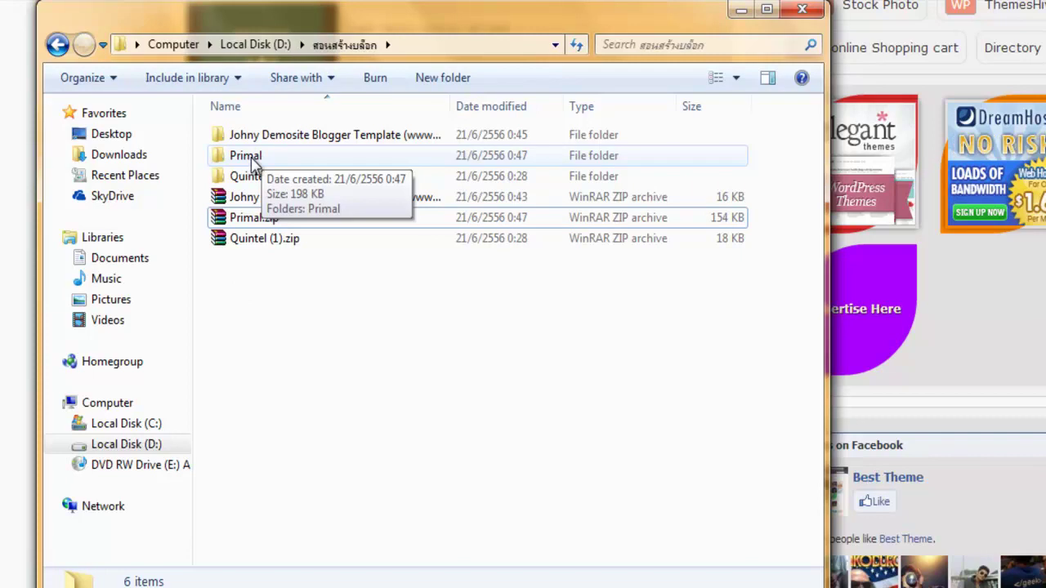
Open the Primal.XML folder nested inside the extracted Primal folder to locate the Primal.xml template file.
{"action": "double_click", "coordinate": [246, 157]}
{"action": "left_click", "coordinate": [257, 143]}
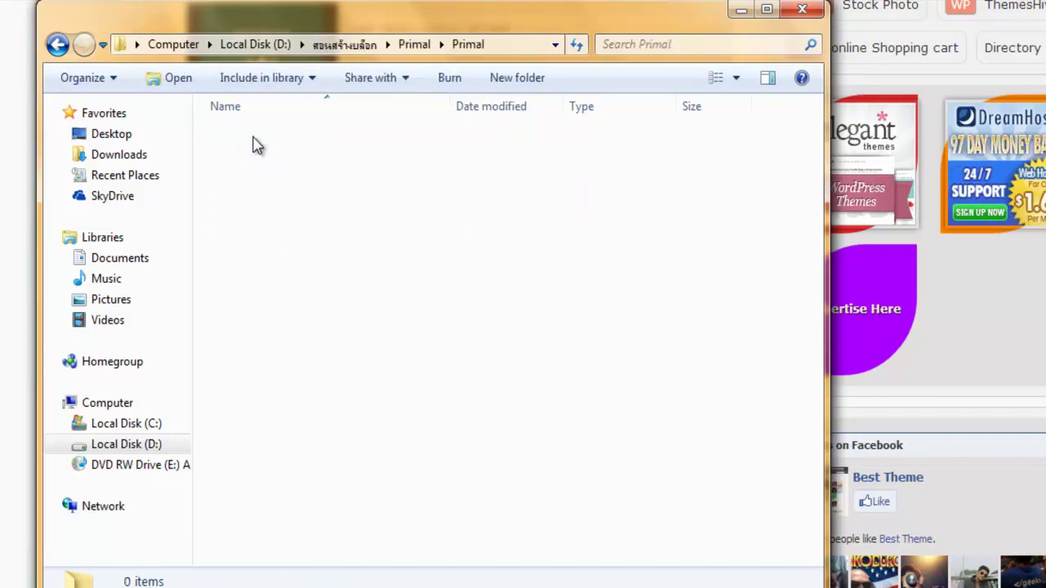
{"action": "double_click", "coordinate": [255, 141]}
{"action": "double_click", "coordinate": [269, 178]}
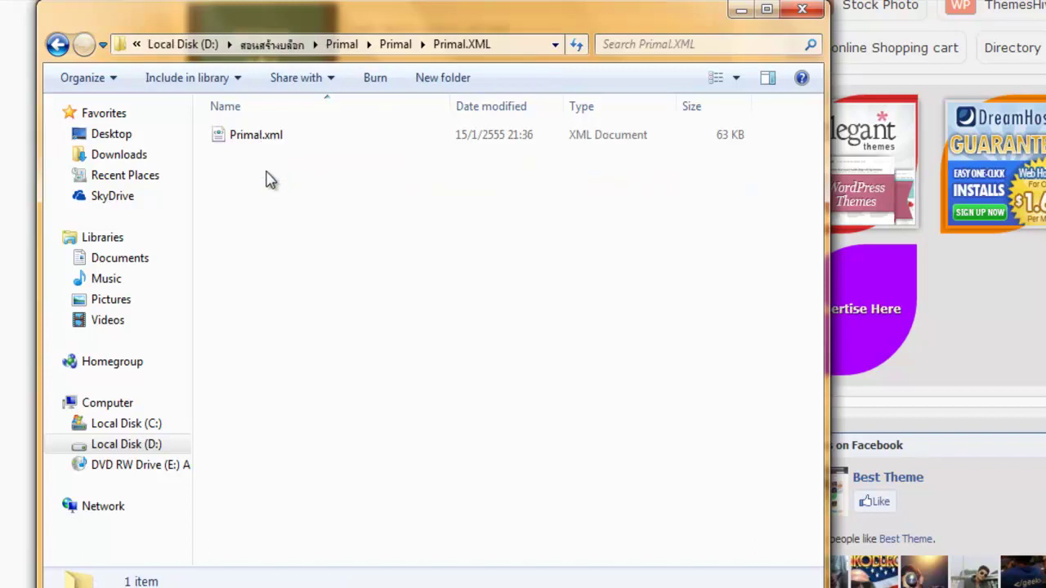
{"action": "left_click", "coordinate": [57, 44]}
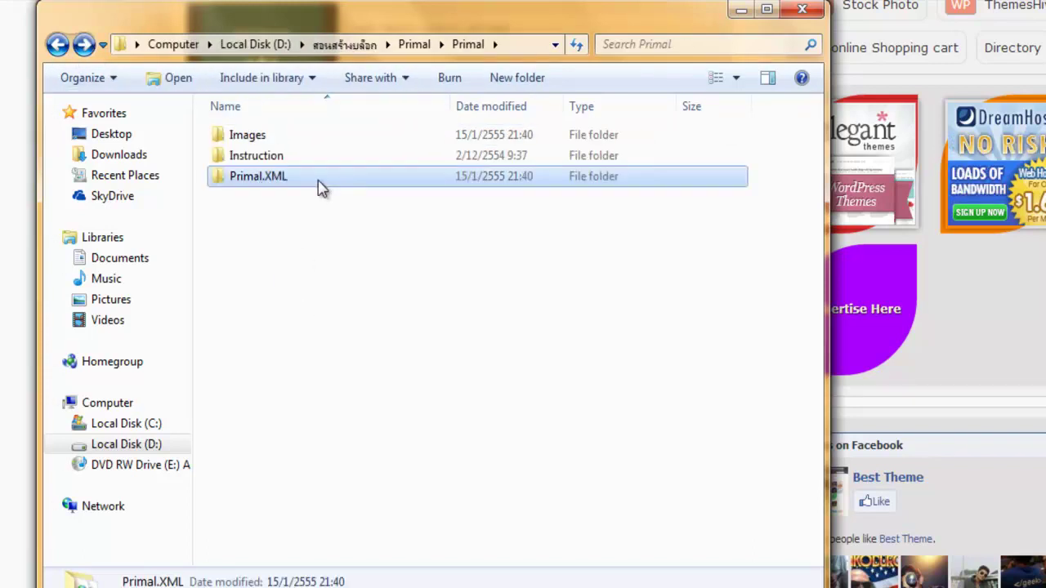
{"action": "double_click", "coordinate": [274, 180]}
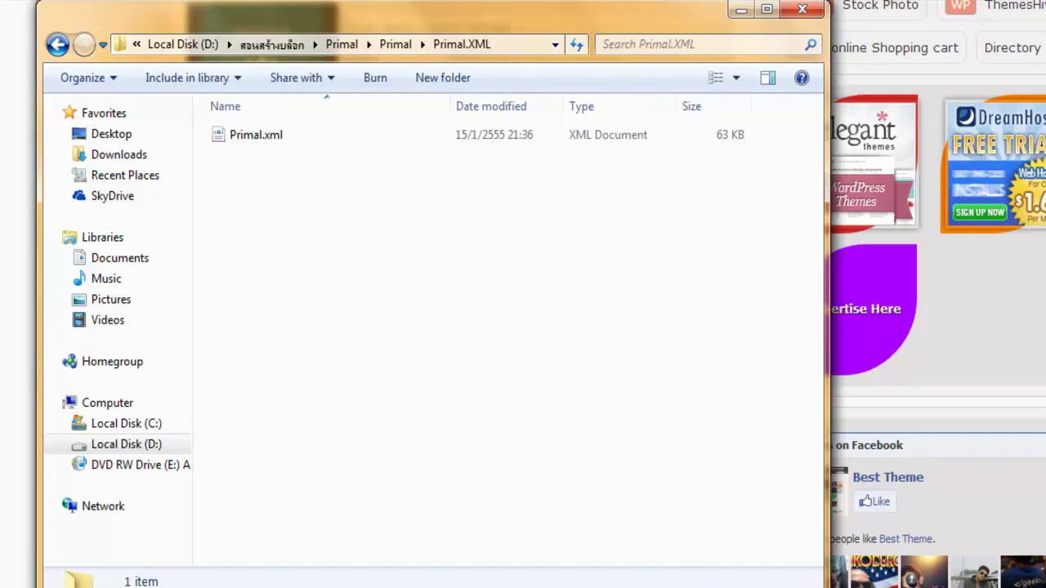
Close the Windows Explorer window, switch to Blogger, and open the template file chooser in YouCrack's Backup / Restore dialog.
{"action": "left_click", "coordinate": [806, 9]}
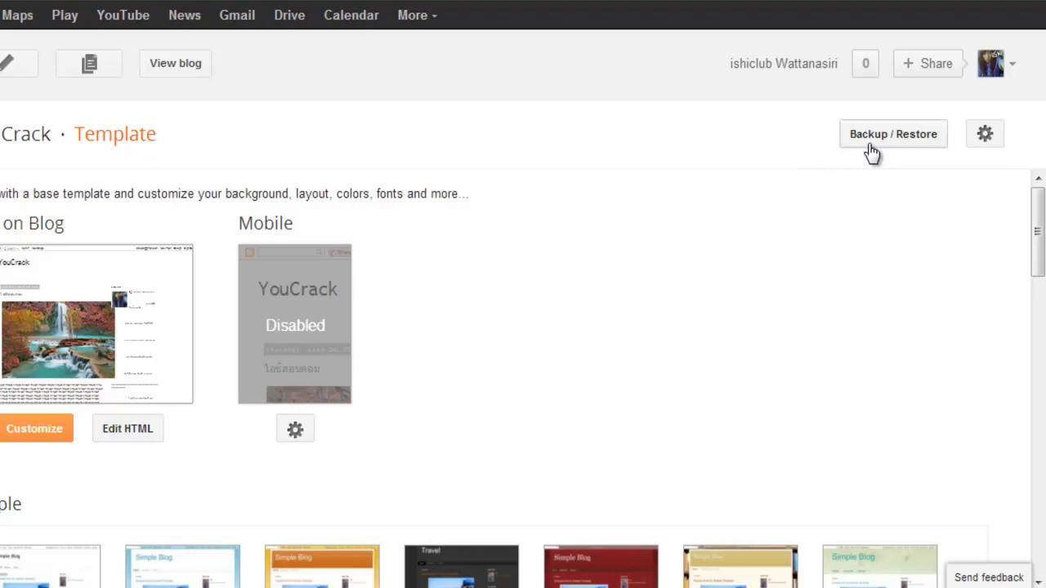
{"action": "left_click", "coordinate": [883, 135]}
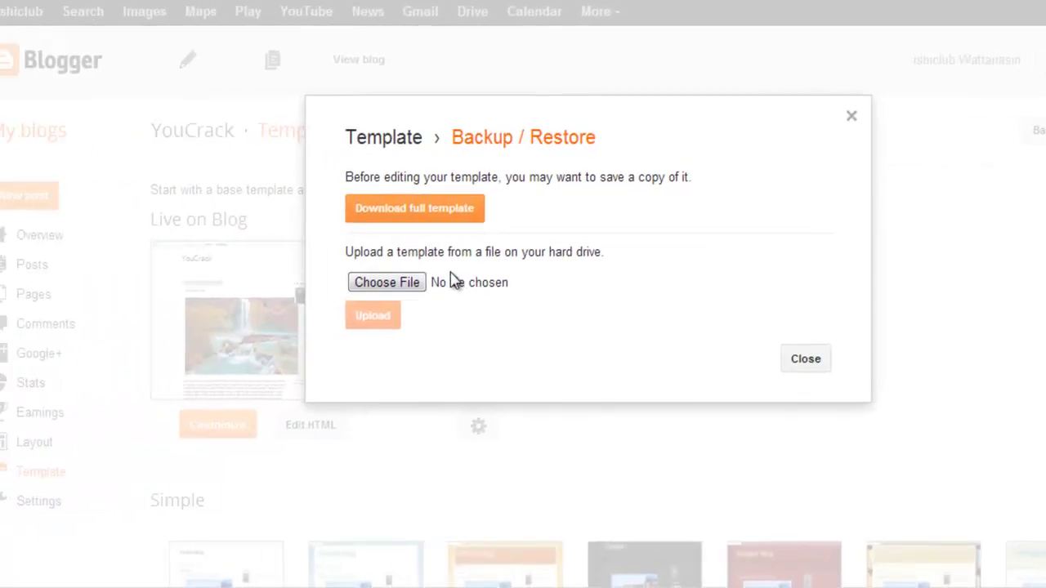
{"action": "left_click", "coordinate": [438, 284]}
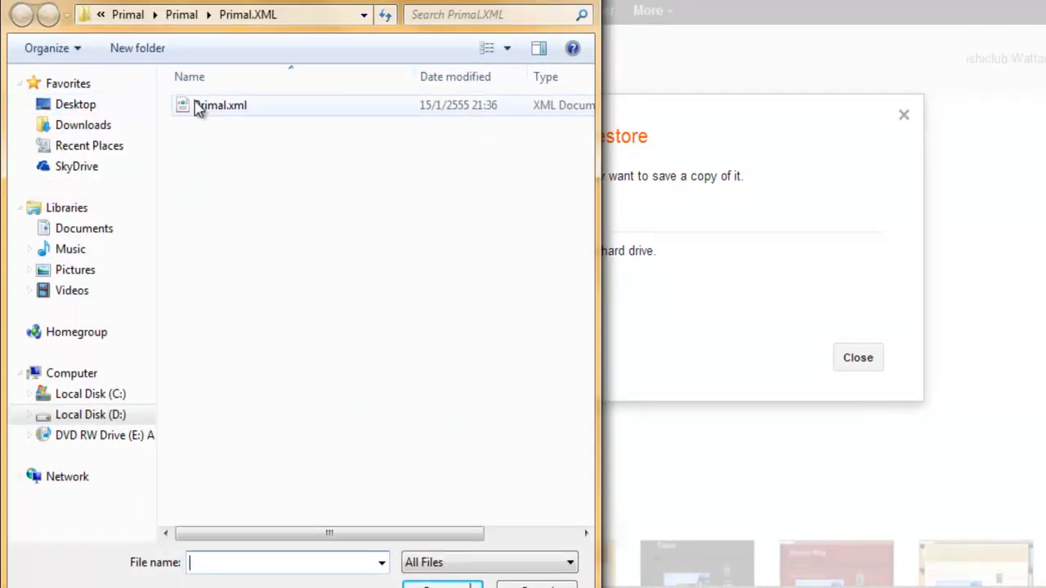
Choose Primal.xml from the nested Primal.XML folder under สอนสร้างบล็อก on Local Disk (D:) and upload it as the blog template.
{"action": "left_click", "coordinate": [94, 414]}
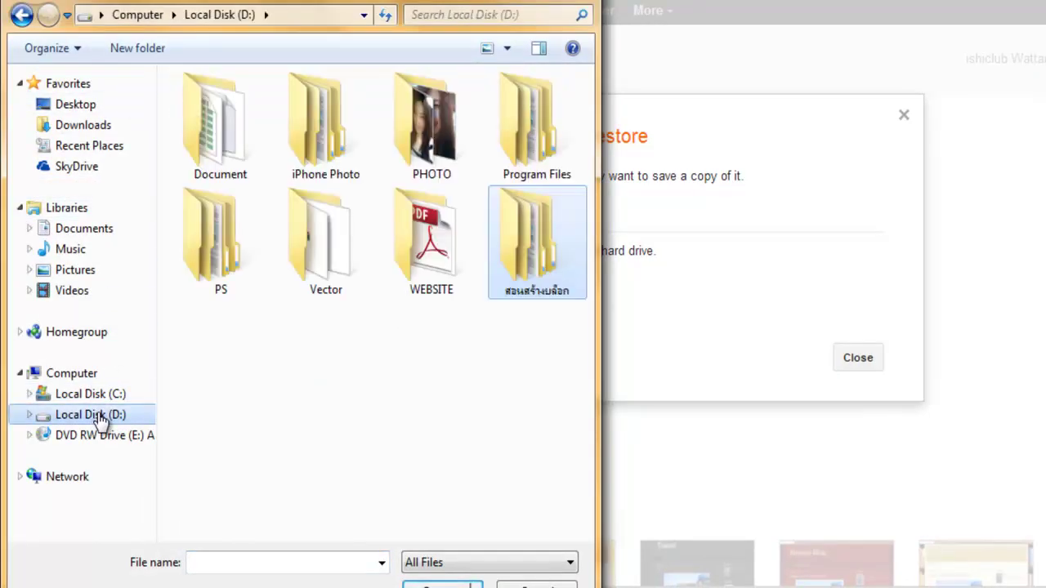
{"action": "double_click", "coordinate": [530, 235]}
{"action": "double_click", "coordinate": [209, 129]}
{"action": "double_click", "coordinate": [206, 109]}
{"action": "double_click", "coordinate": [245, 149]}
{"action": "left_click", "coordinate": [216, 114]}
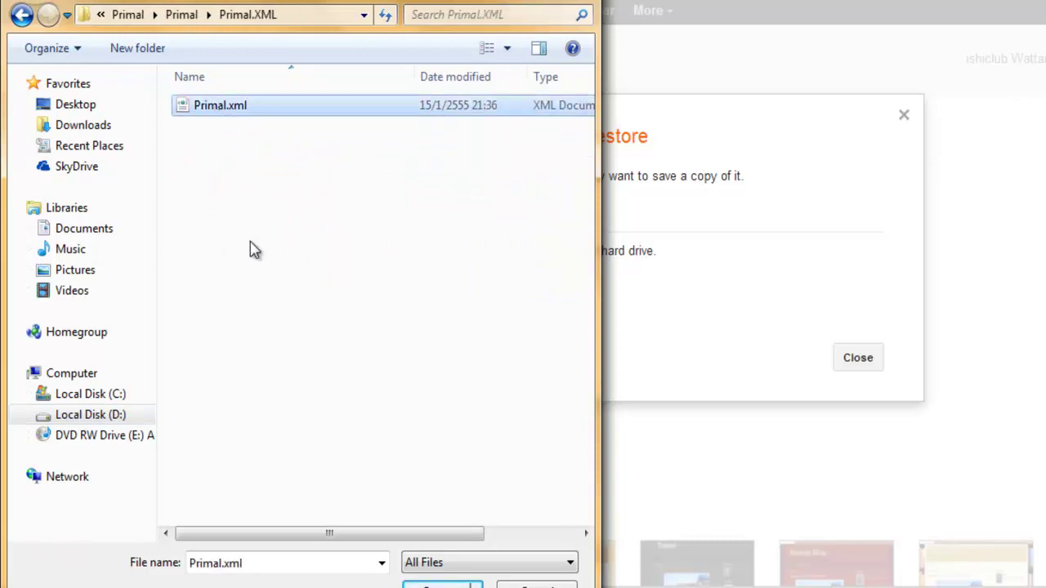
{"action": "double_click", "coordinate": [226, 112]}
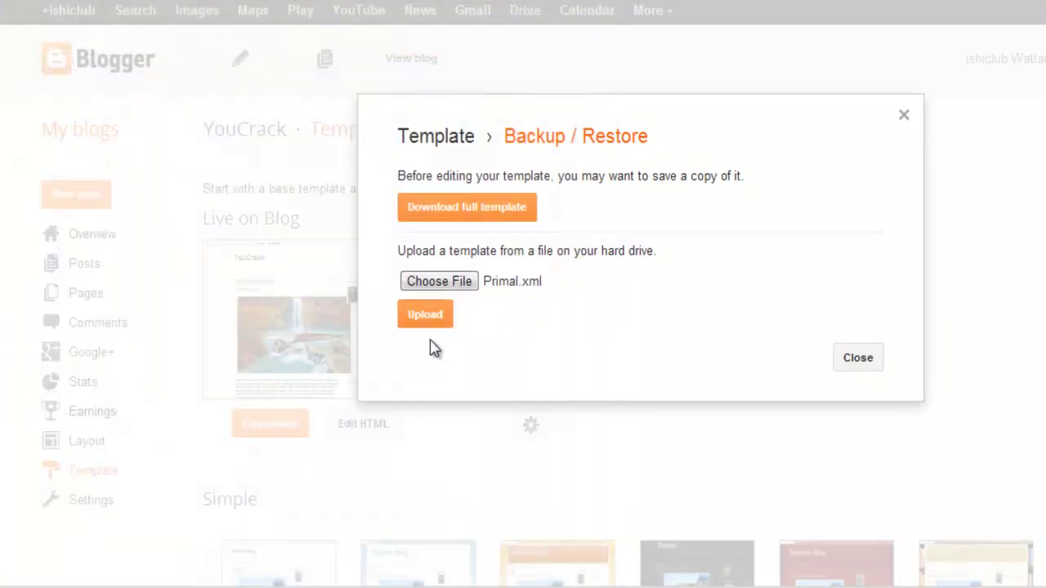
{"action": "left_click", "coordinate": [429, 328]}
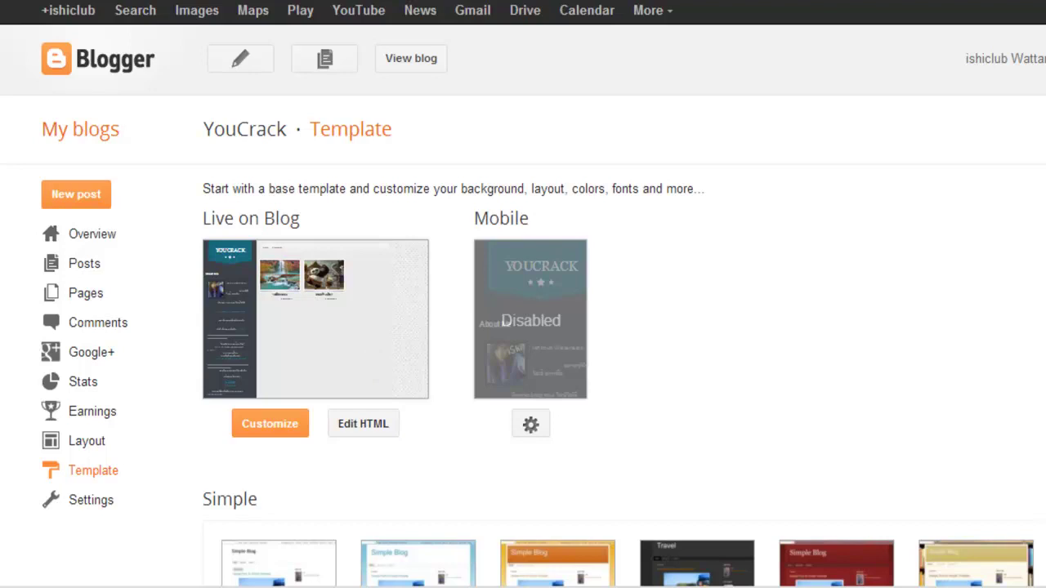
View the live YouCrack blog and examine the สอนสร้างบล๊อก post page and its sidebar gadgets.
{"action": "left_click", "coordinate": [416, 63]}
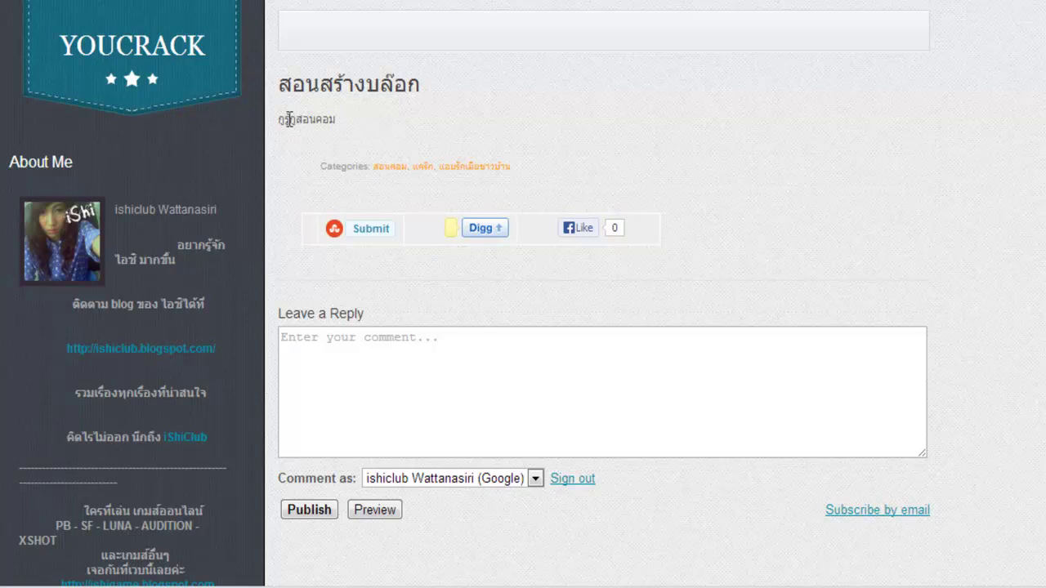
{"action": "scroll", "coordinate": [131, 385], "scroll_direction": "down", "scroll_amount": 15}
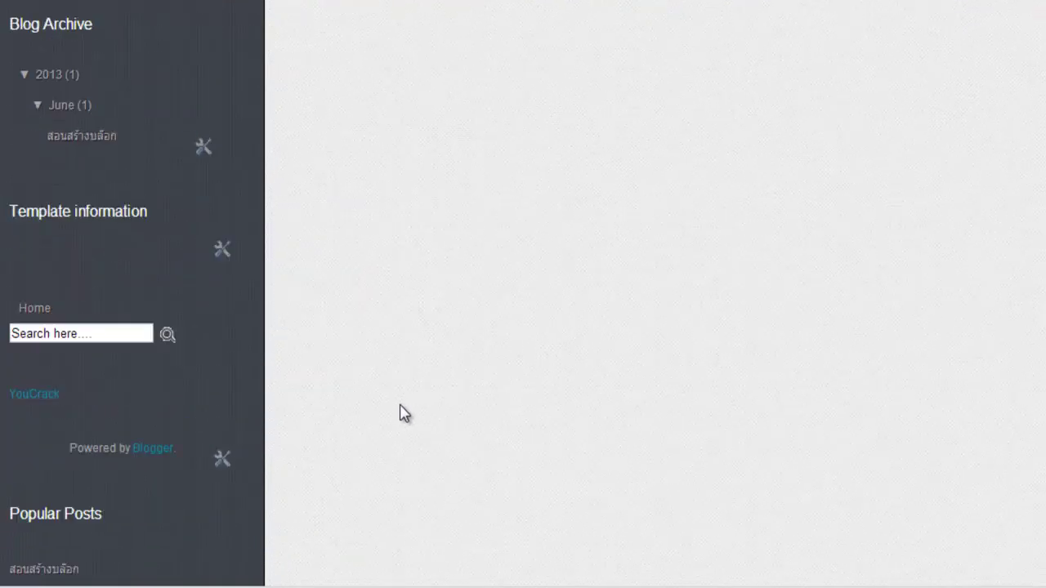
{"action": "scroll", "coordinate": [463, 394], "scroll_direction": "up", "scroll_amount": 10}
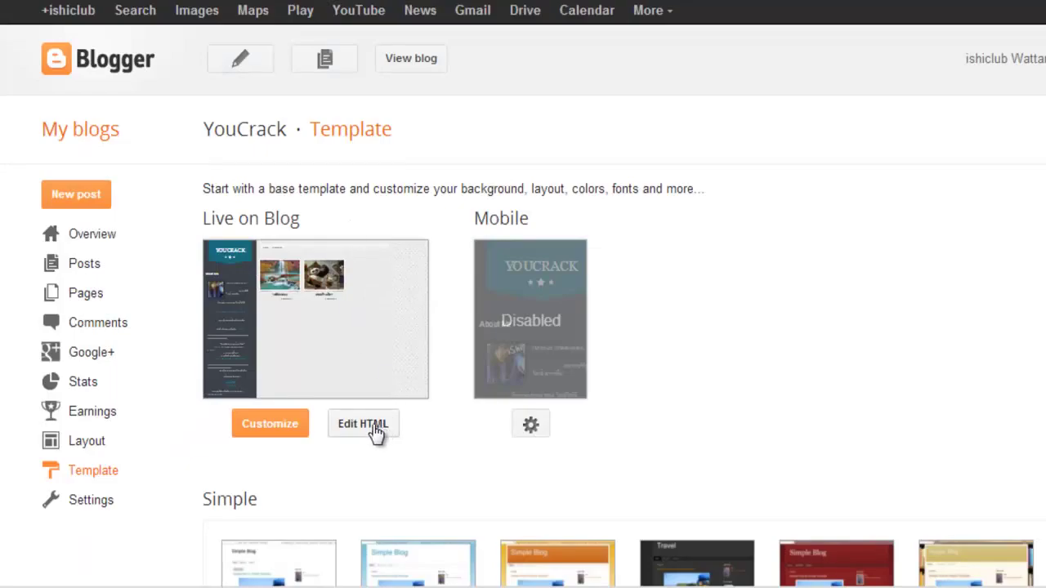
Customize the live template in the Blogger Template Designer and open the Link List gadget's settings from its Layout section.
{"action": "scroll", "coordinate": [425, 427], "scroll_direction": "down", "scroll_amount": 2}
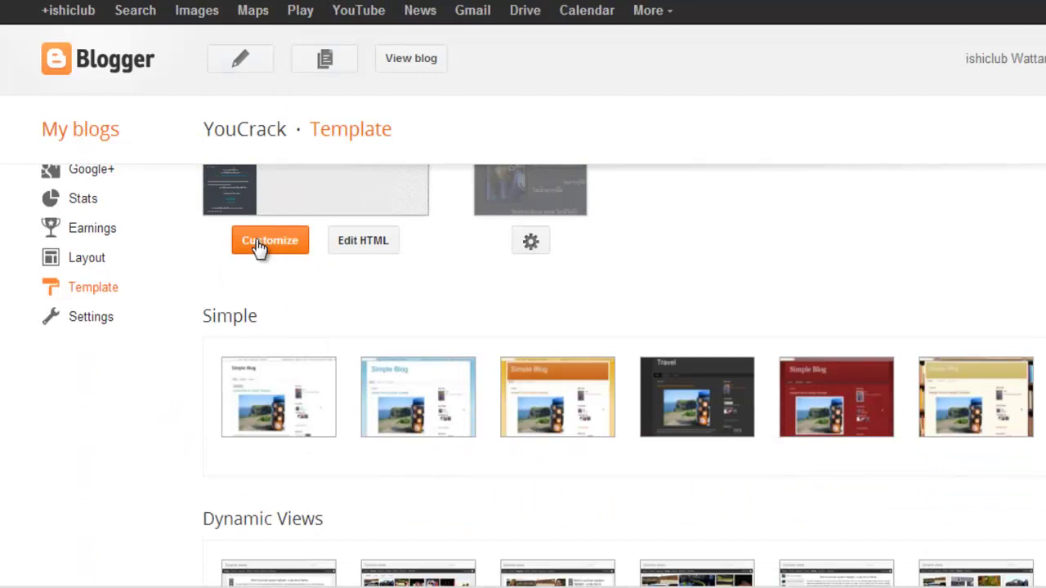
{"action": "left_click", "coordinate": [259, 245]}
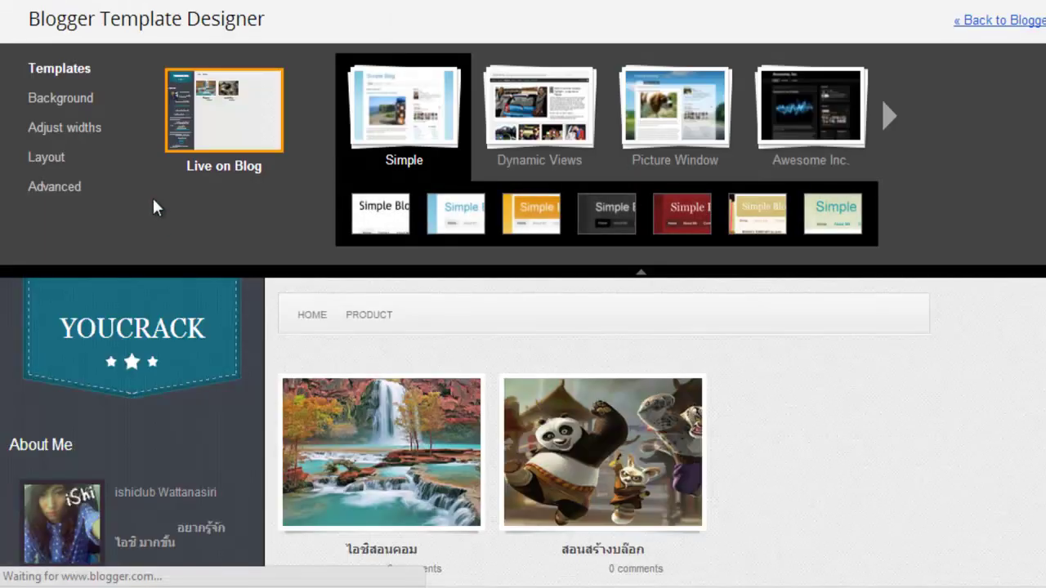
{"action": "left_click", "coordinate": [41, 163]}
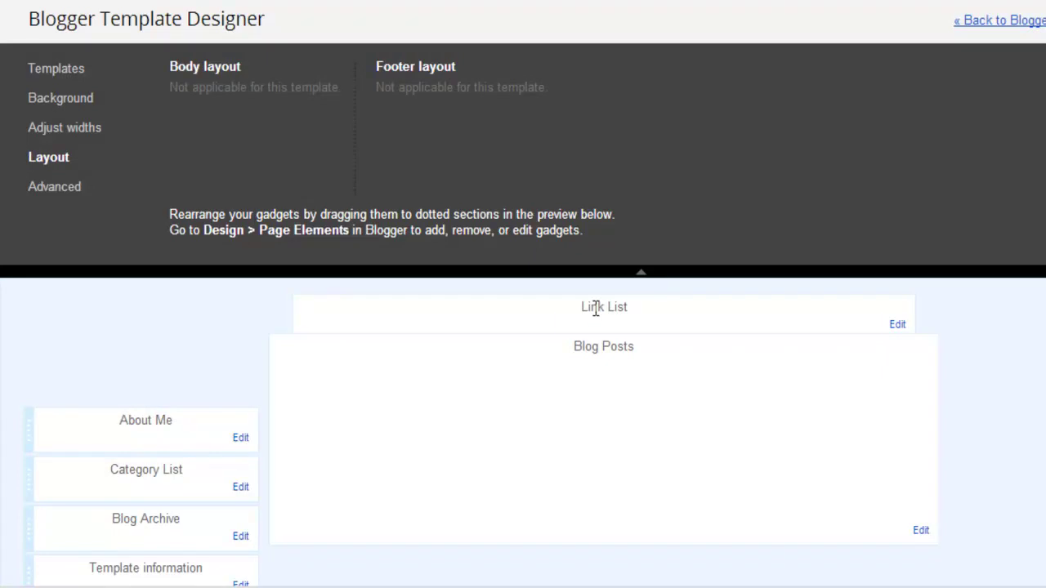
{"action": "left_click", "coordinate": [898, 327]}
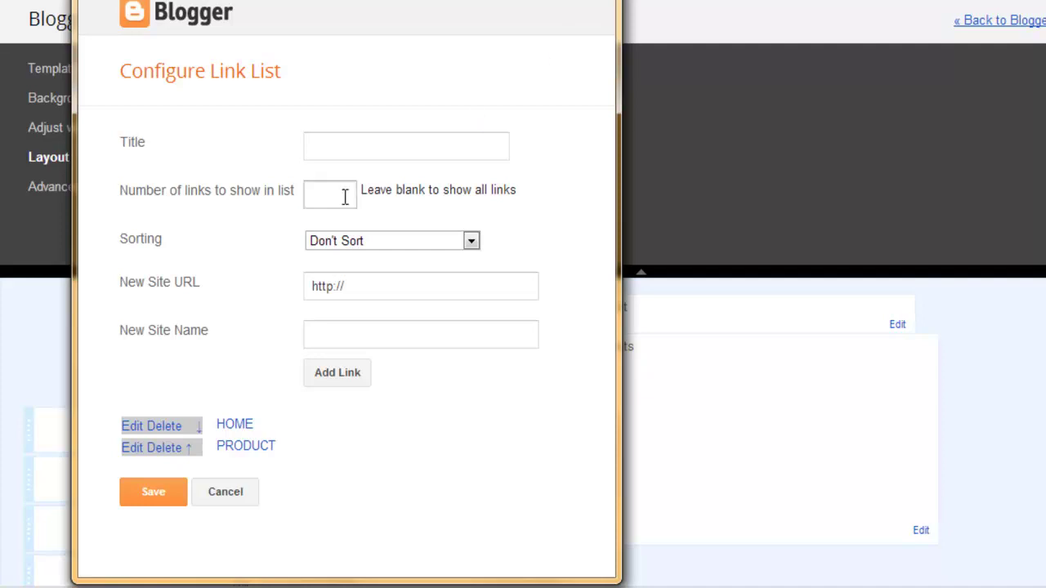
{"action": "left_click", "coordinate": [383, 293]}
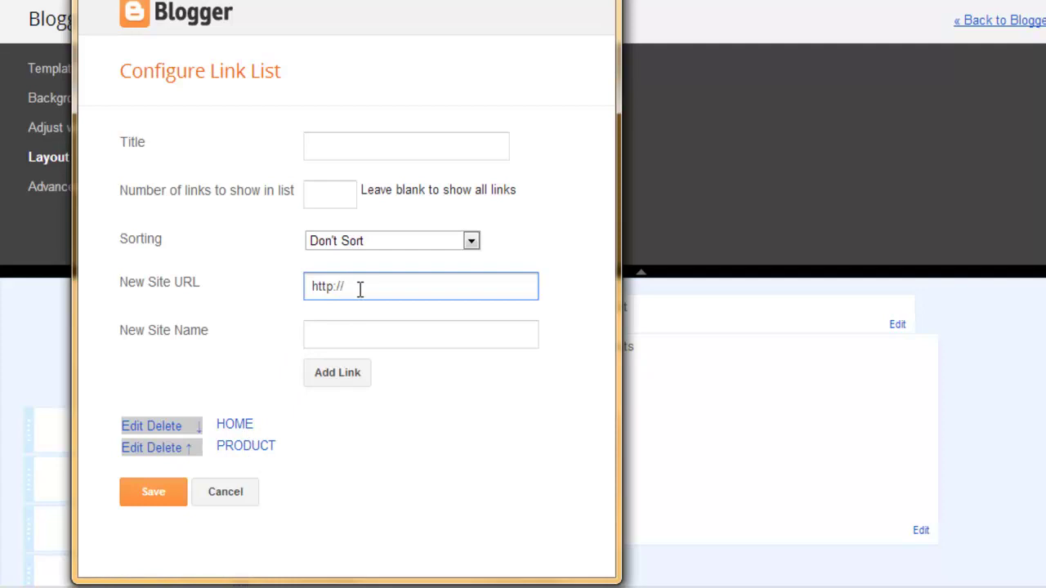
{"action": "type", "text": "ishclub.com"}
{"action": "left_click", "coordinate": [360, 288]}
{"action": "type", "text": "i"}
{"action": "left_click", "coordinate": [336, 332]}
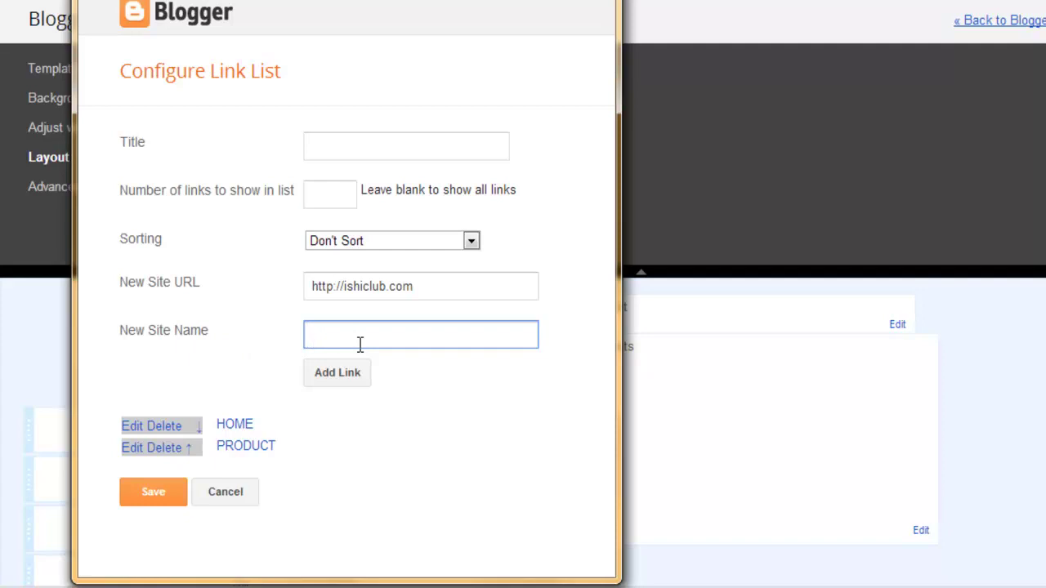
{"action": "type", "text": "CONTACT"}
{"action": "left_click", "coordinate": [347, 376]}
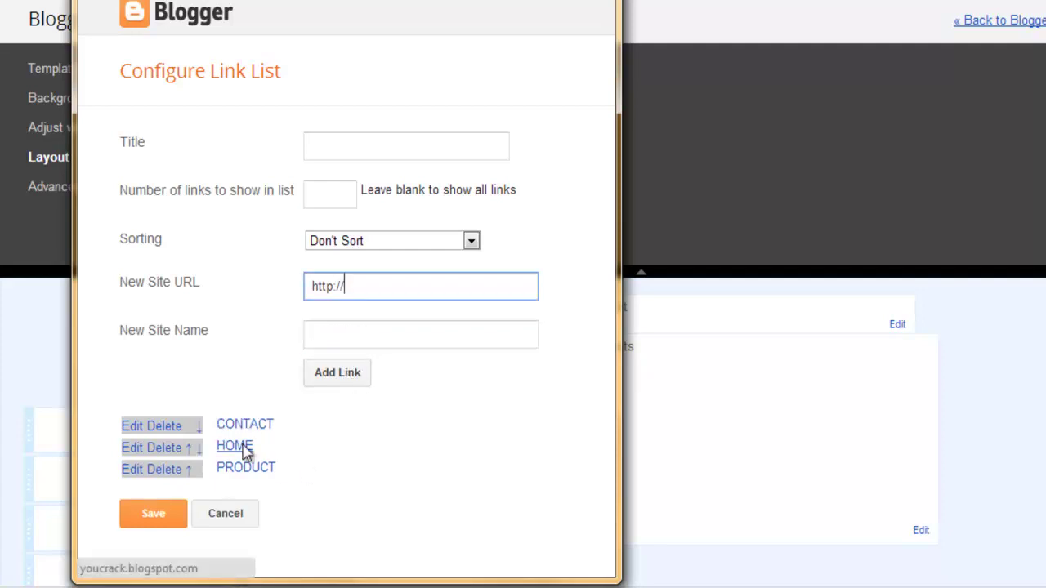
Move the CONTACT link below PRODUCT so it is last in the Link List, and save the gadget.
{"action": "left_click", "coordinate": [199, 432]}
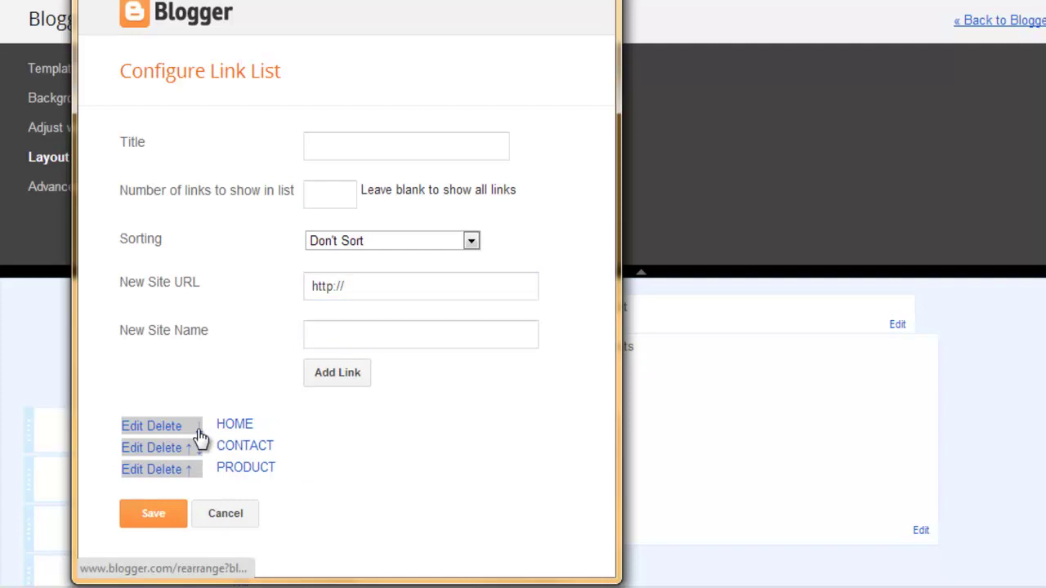
{"action": "left_click", "coordinate": [199, 449]}
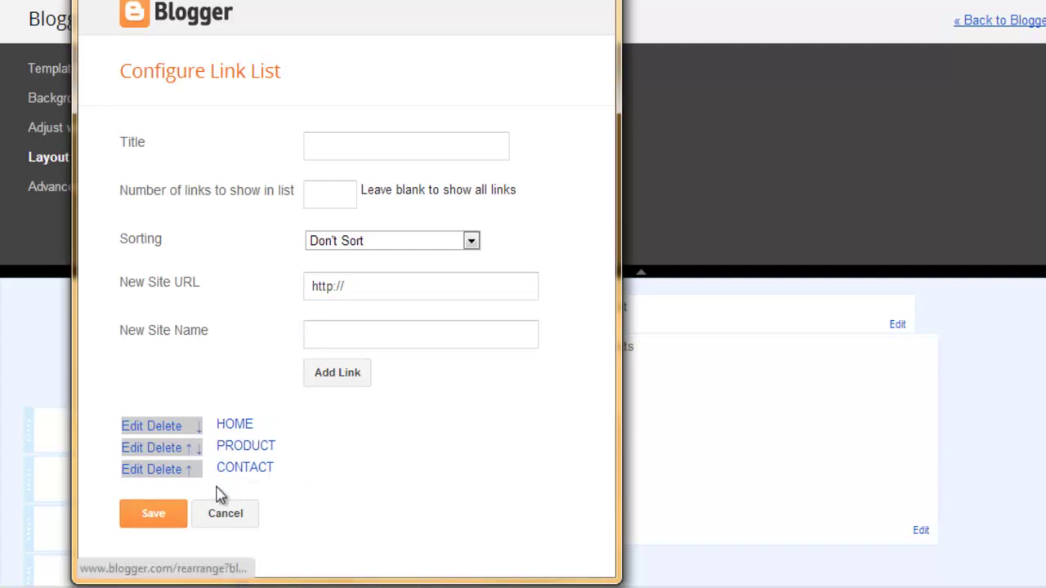
{"action": "left_click", "coordinate": [160, 514]}
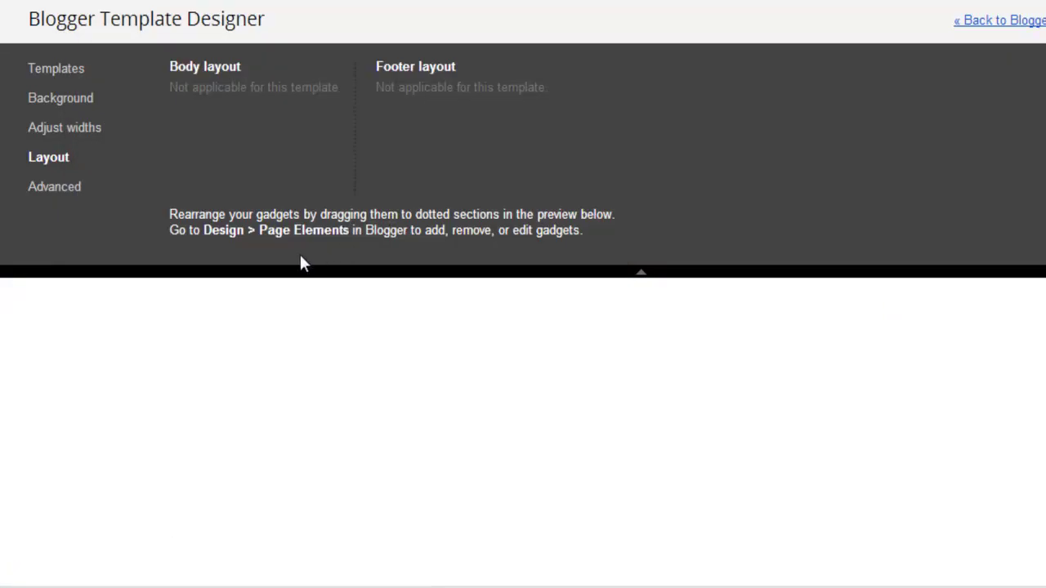
Leave the Template Designer for the Blogger Template page and view the YouCrack blog.
{"action": "left_click", "coordinate": [74, 75]}
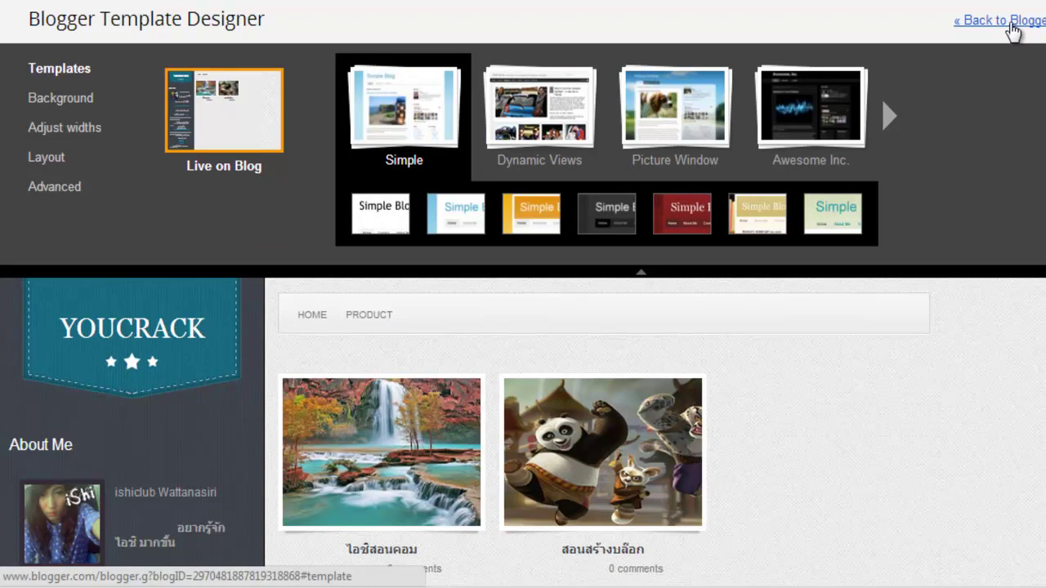
{"action": "left_click", "coordinate": [1014, 31]}
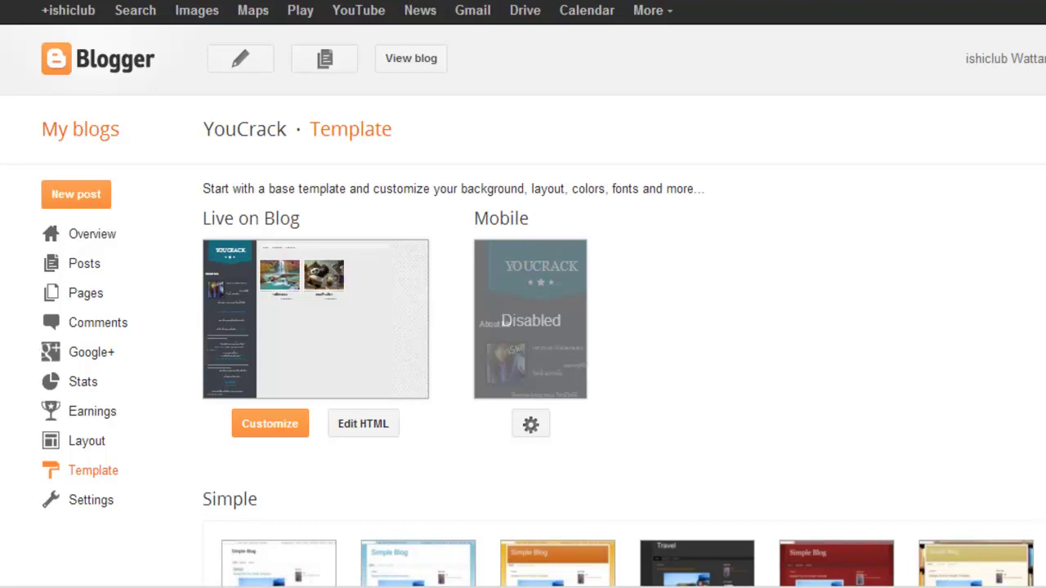
{"action": "left_click", "coordinate": [415, 64]}
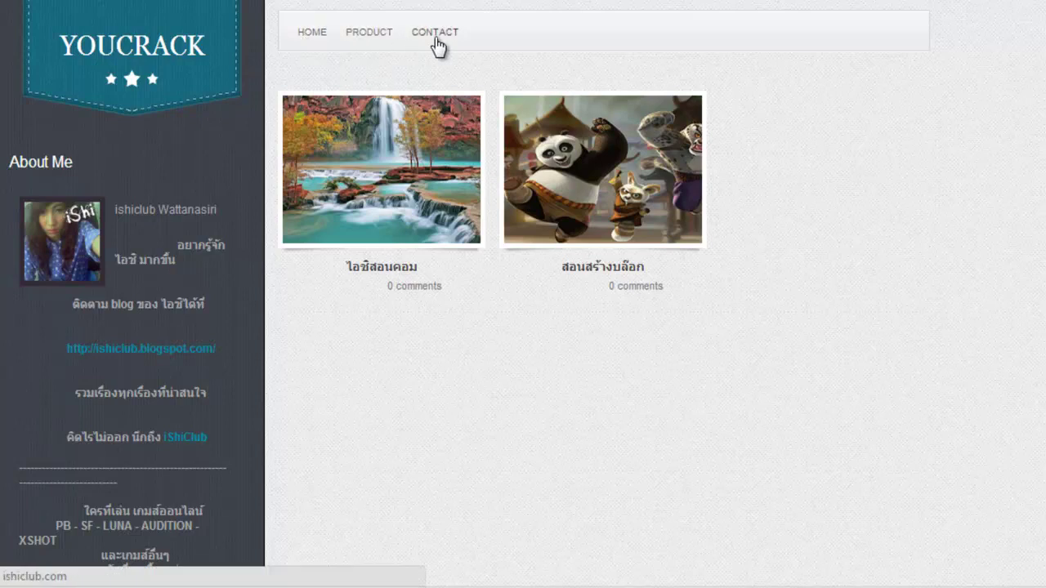
Test the blog's HOME and PRODUCT menu links, look over the linked iShiClub page, and return to the blog.
{"action": "left_click", "coordinate": [307, 36]}
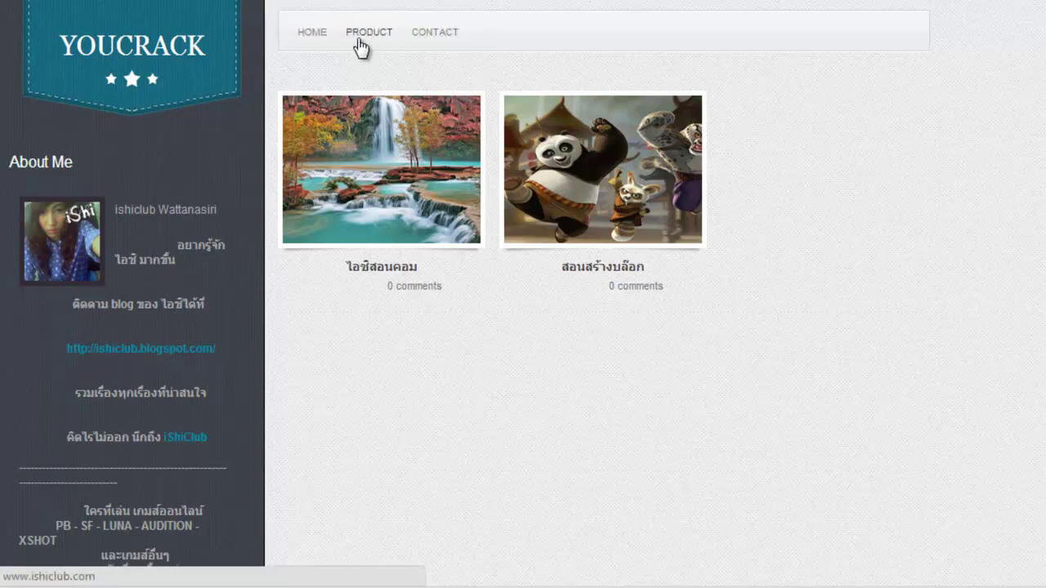
{"action": "left_click", "coordinate": [359, 39]}
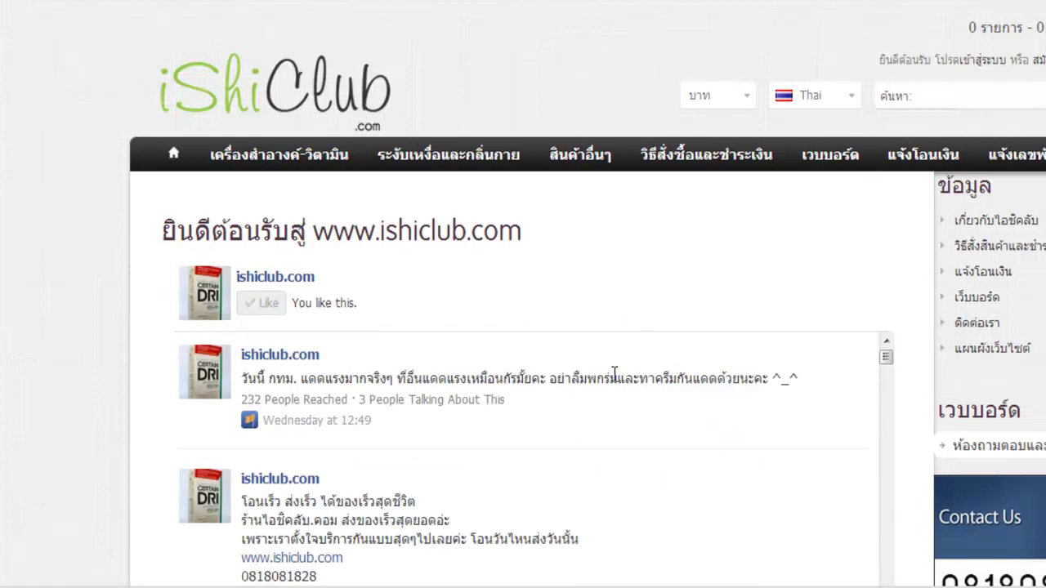
{"action": "scroll", "coordinate": [684, 250], "scroll_direction": "down", "scroll_amount": 2}
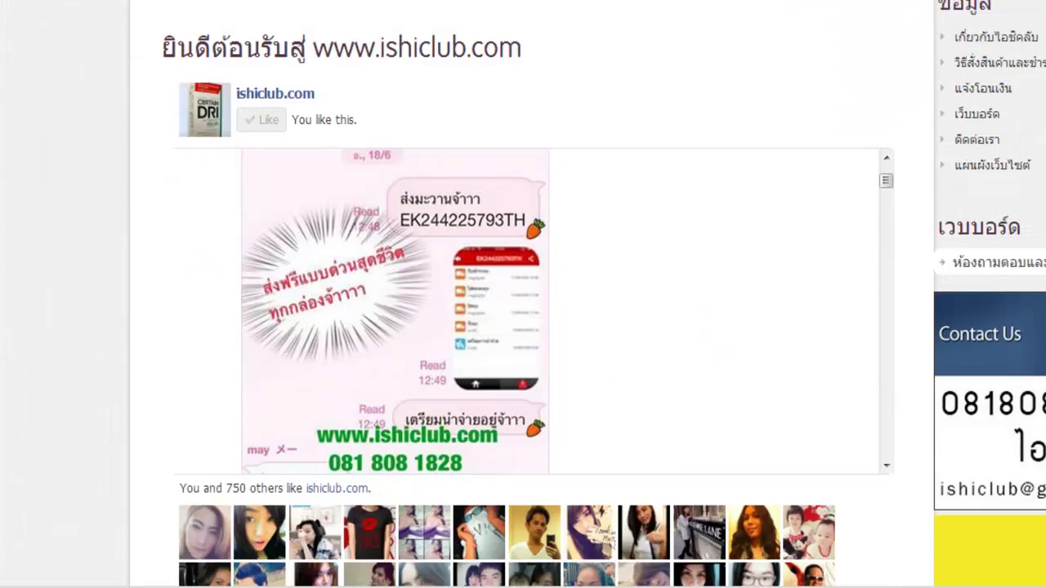
{"action": "scroll", "coordinate": [728, 399], "scroll_direction": "up", "scroll_amount": 2}
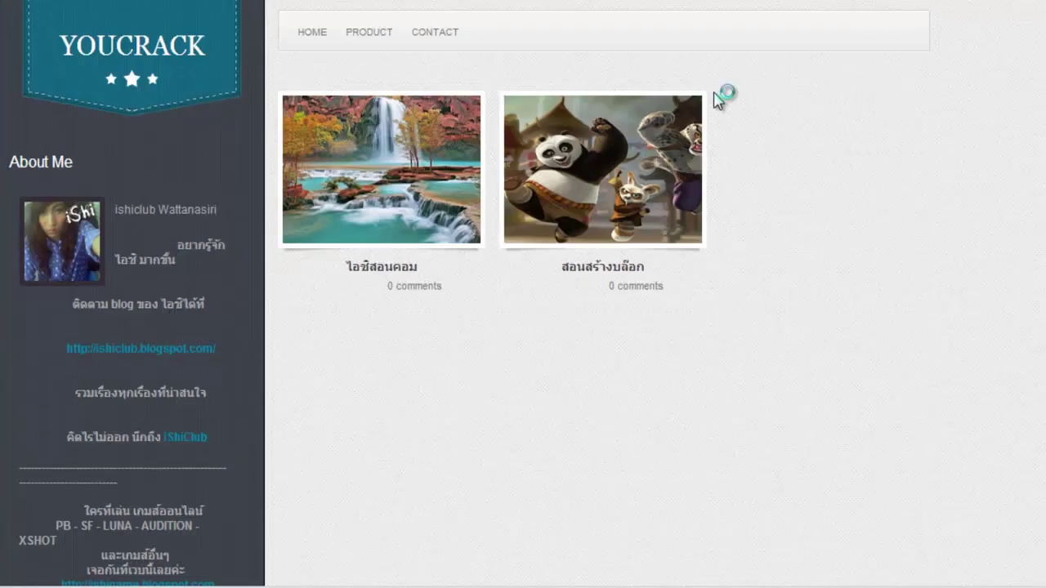
Test the CONTACT menu link, return to the blog, and check the page of the สอนสร้างบล๊อก post.
{"action": "left_click", "coordinate": [433, 37]}
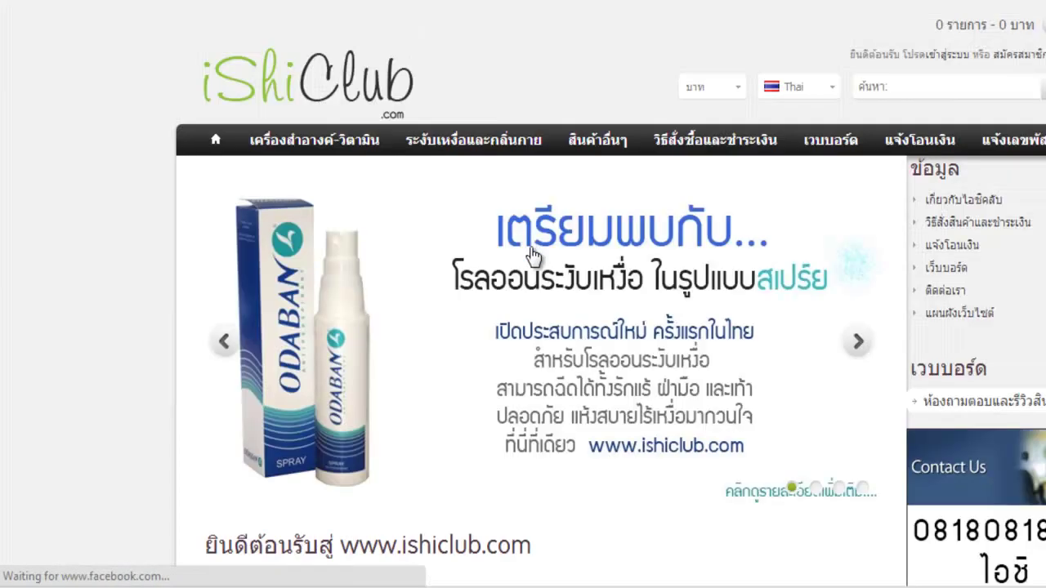
{"action": "scroll", "coordinate": [71, 42], "scroll_direction": "down", "scroll_amount": 2}
{"action": "scroll", "coordinate": [71, 42], "scroll_direction": "up", "scroll_amount": 2}
{"action": "key", "text": "alt+Left"}
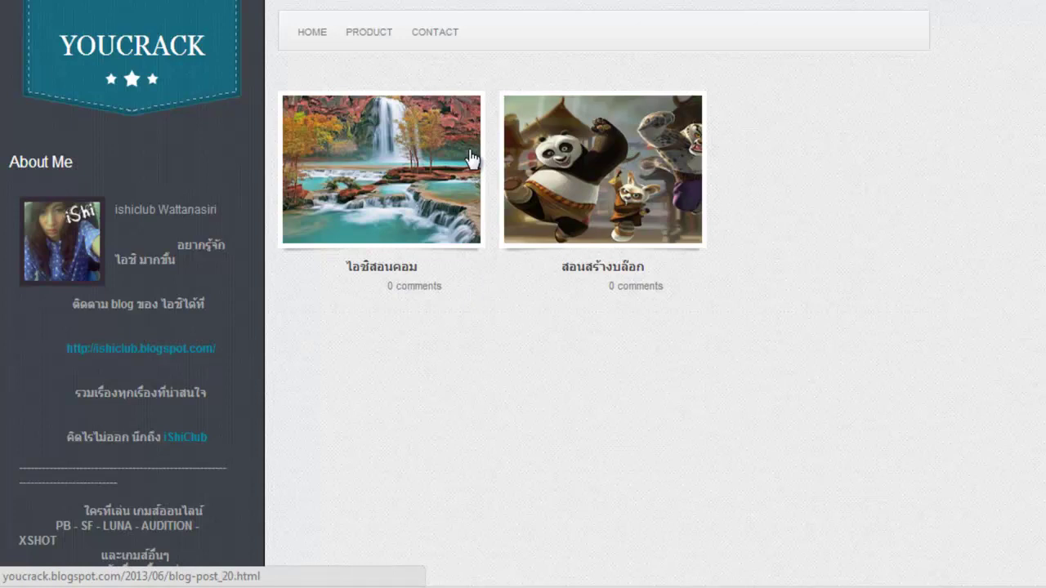
{"action": "left_click", "coordinate": [509, 242]}
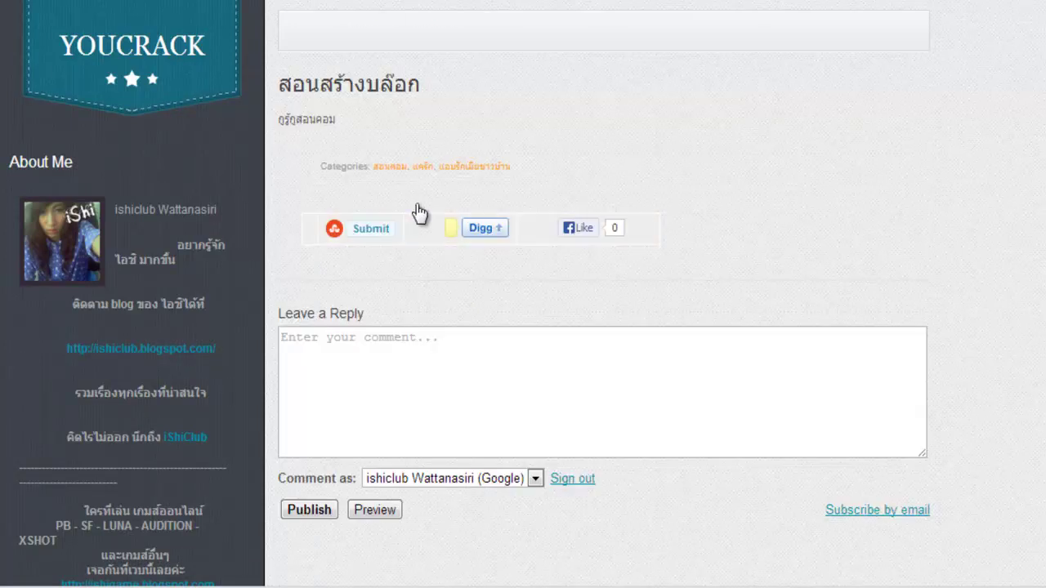
{"action": "key", "text": "alt+Left"}
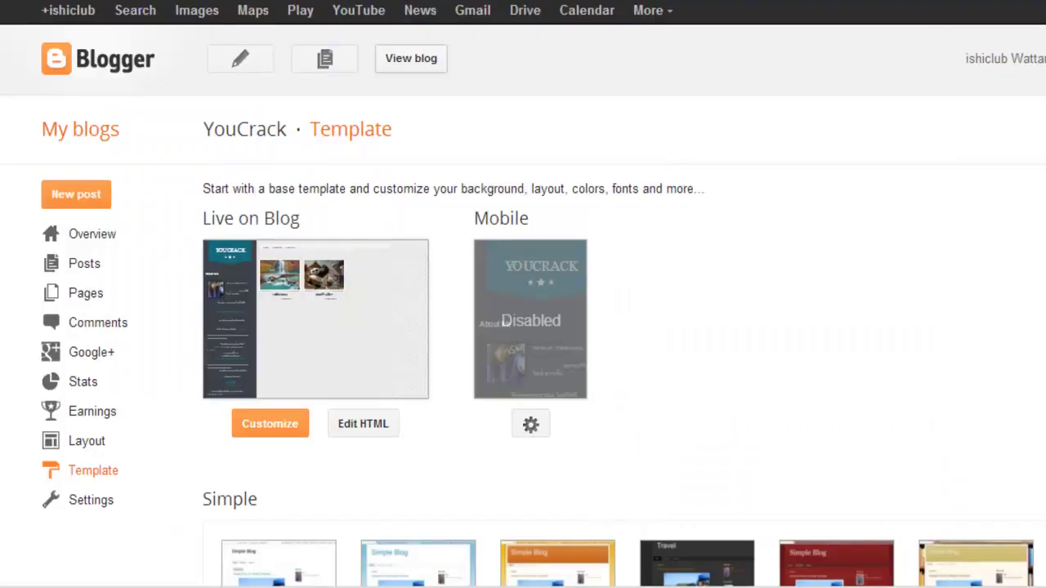
Start a new YouCrack post from the Posts page with the title สอนคอม and the body text "kjdflksdjflsdkfsadfsdf".
{"action": "left_click", "coordinate": [85, 266]}
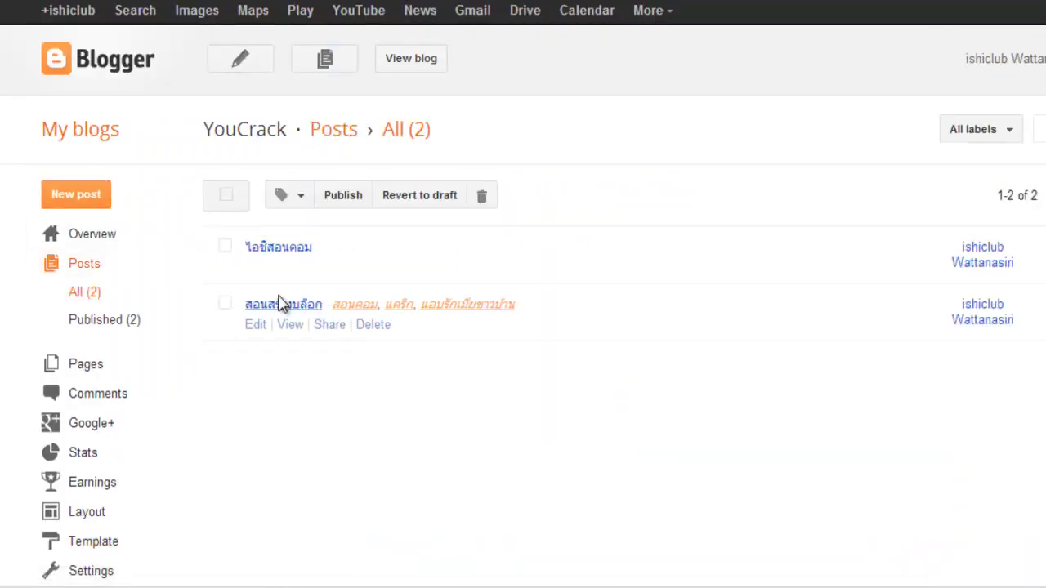
{"action": "left_click", "coordinate": [78, 203]}
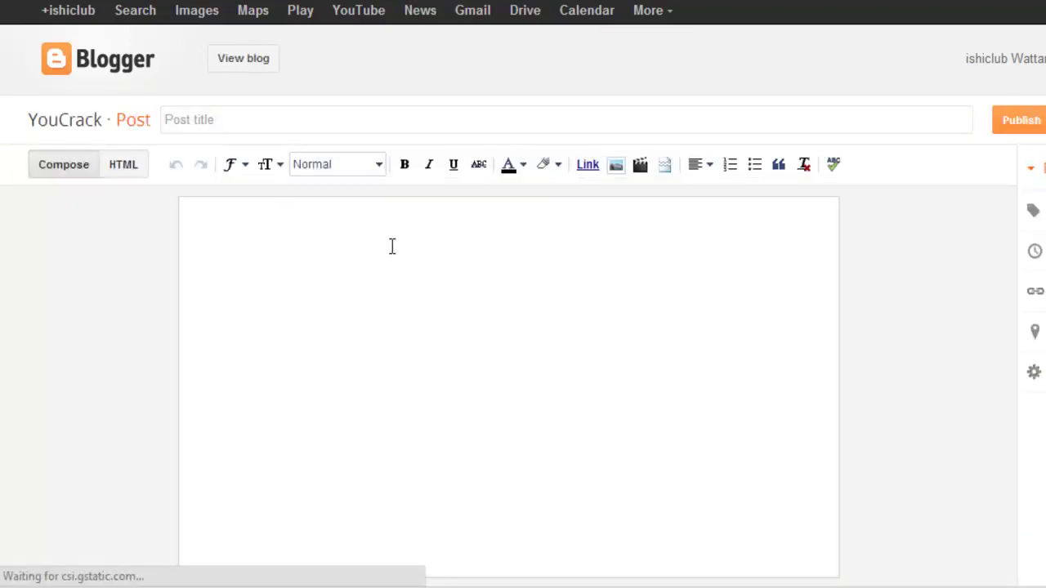
{"action": "type", "text": "kjdflksdjflsdkfsadfsdf"}
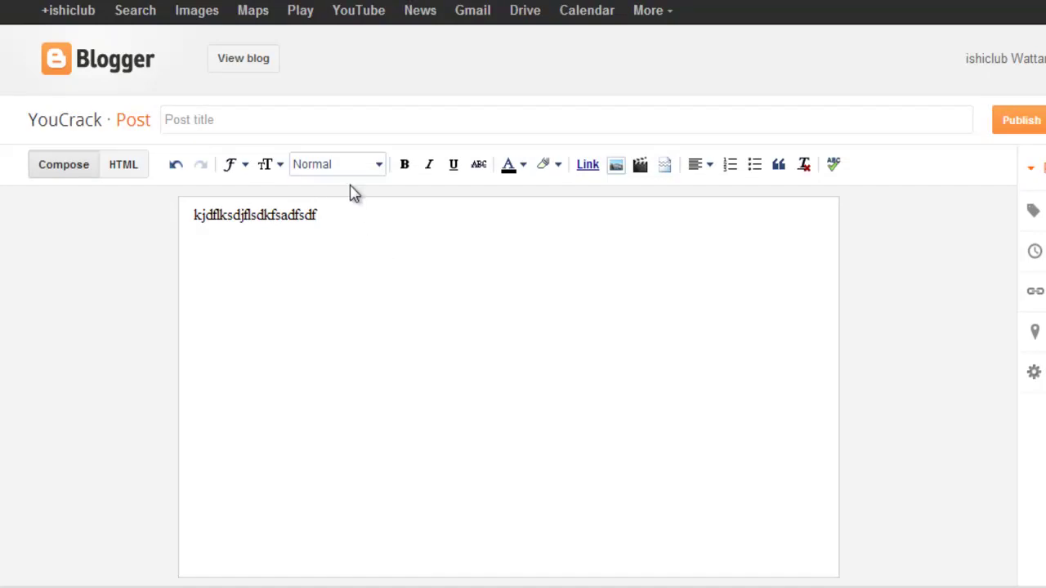
{"action": "left_click", "coordinate": [280, 117]}
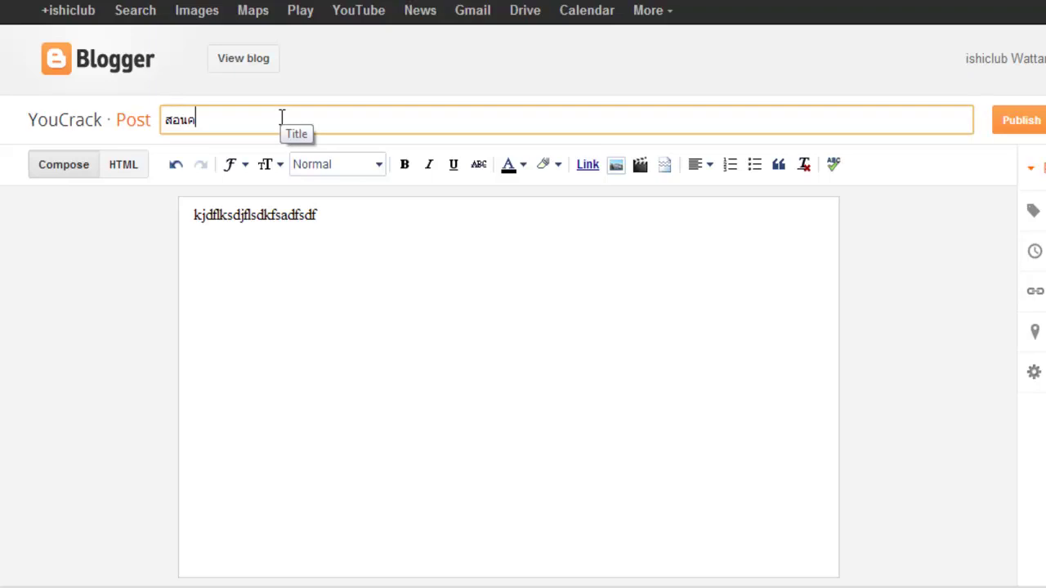
{"action": "left_click", "coordinate": [338, 234]}
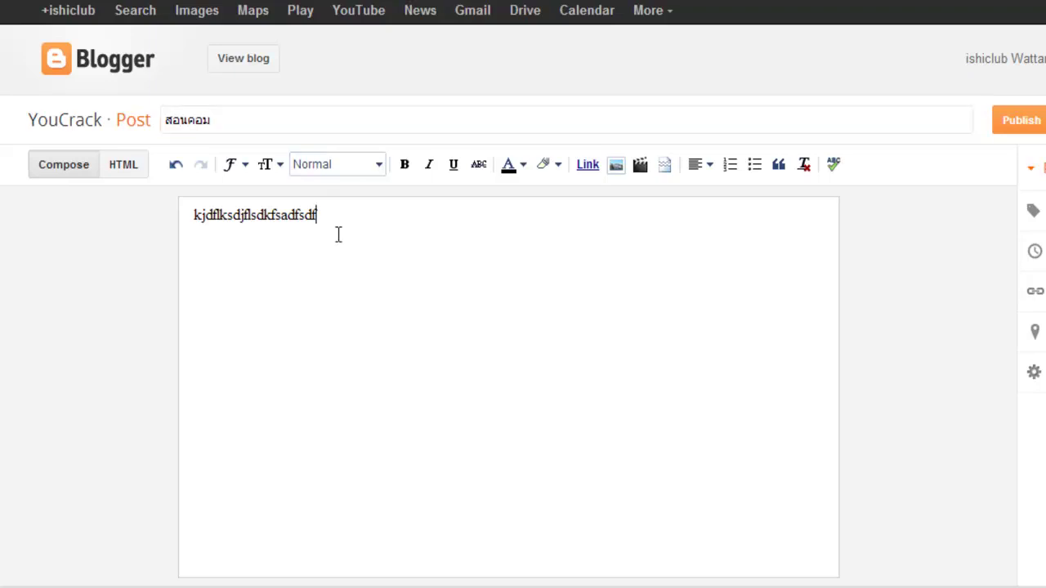